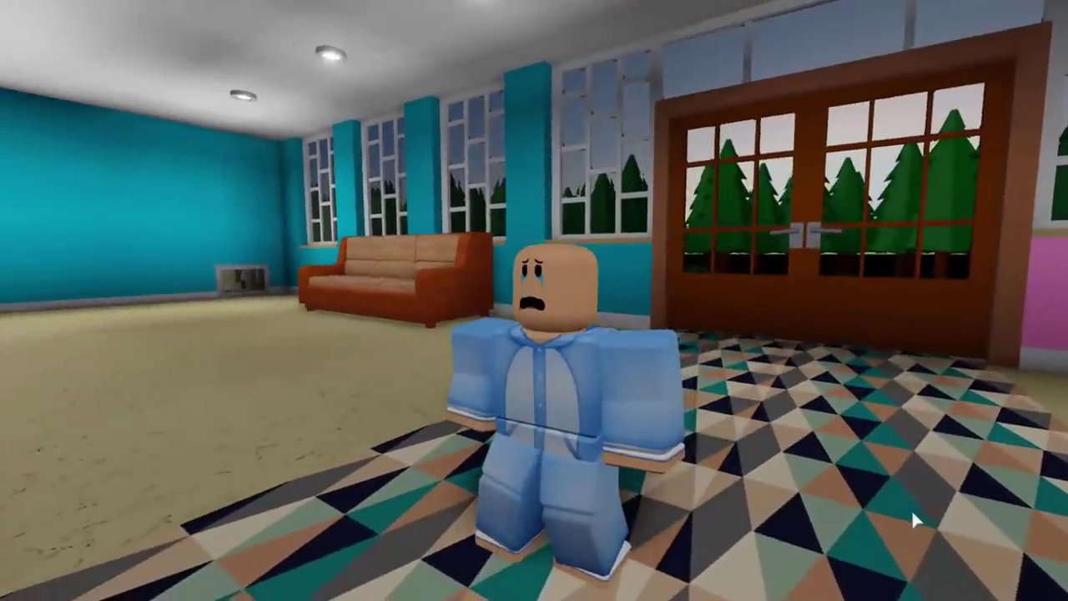
Walk the baby past the DAYCARE counter to the back wall, then back across the rug toward the glass doors.
{"action": "key", "text": "w"}
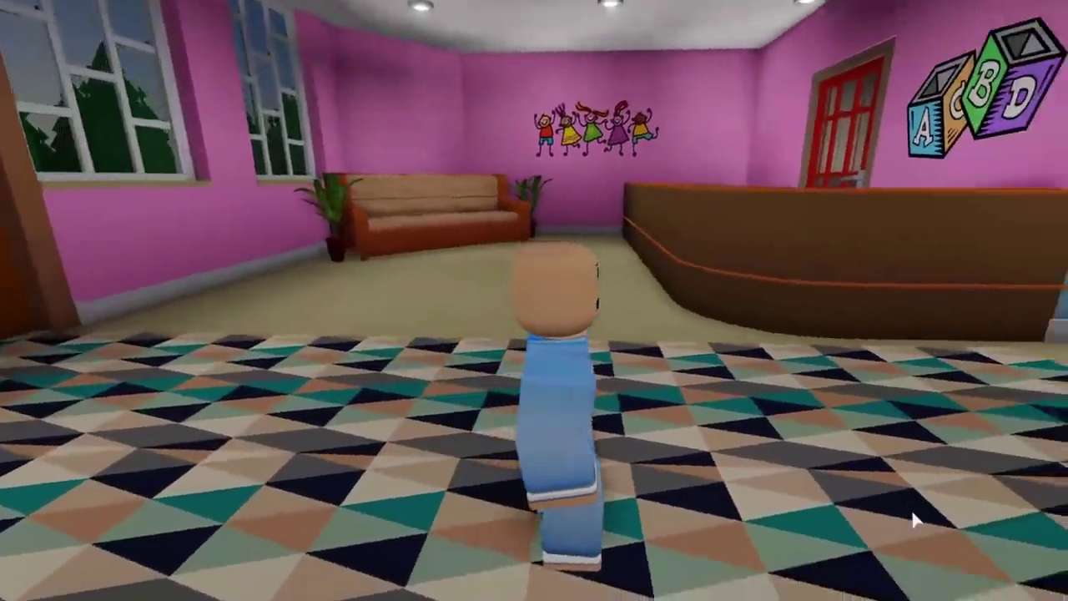
{"action": "key", "text": "w"}
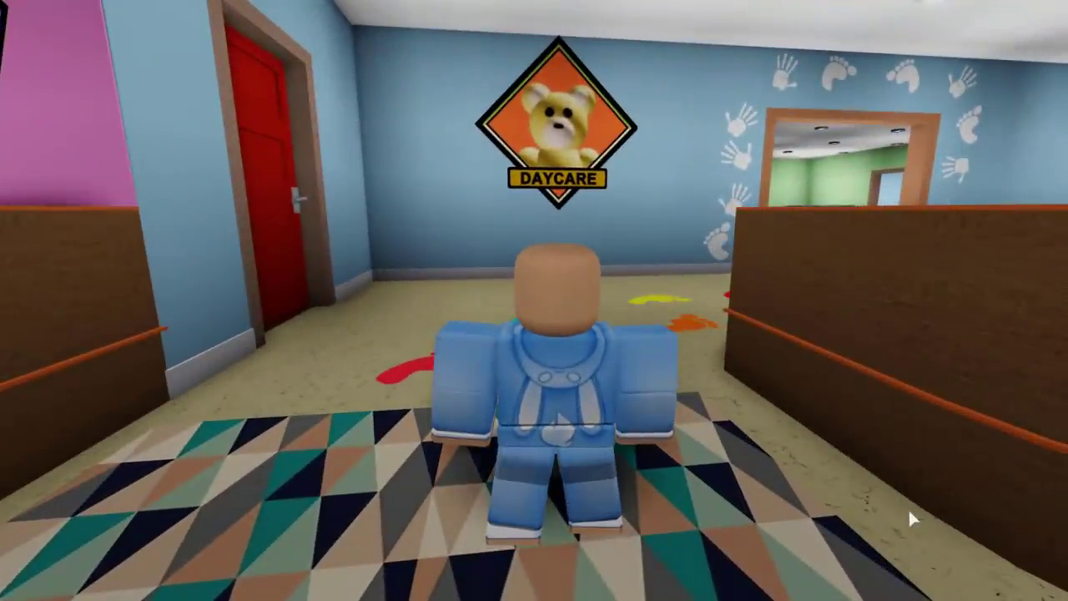
{"action": "key", "text": "a"}
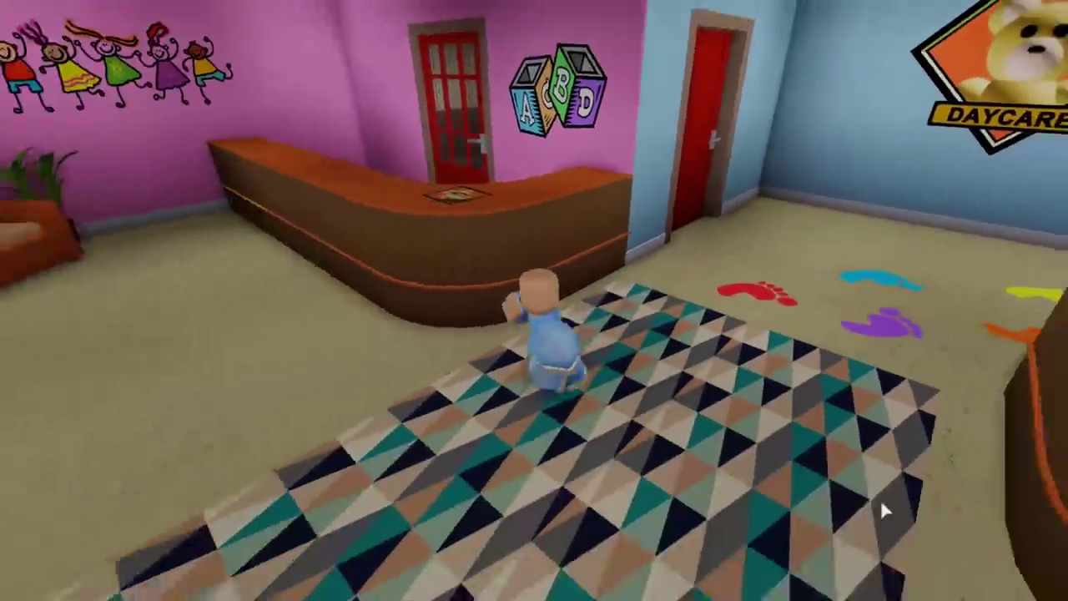
{"action": "key", "text": "s"}
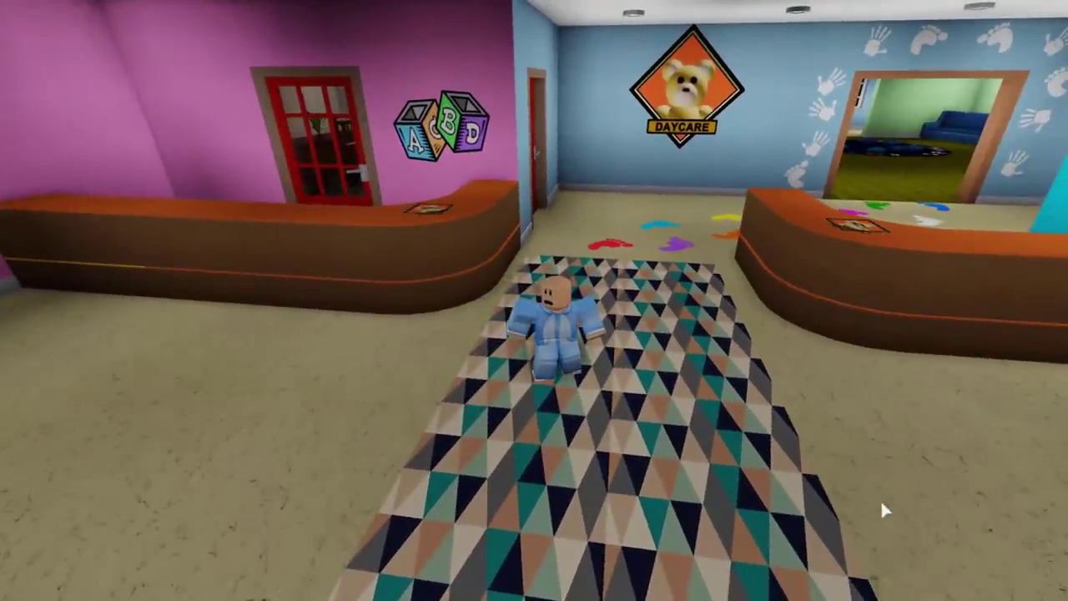
{"action": "key", "text": "w"}
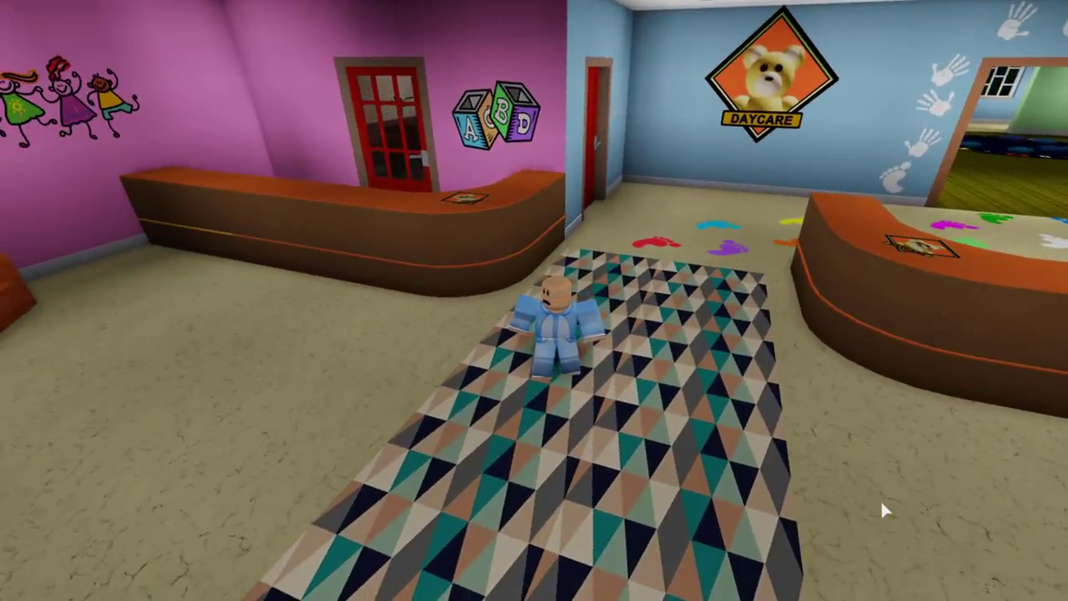
{"action": "key", "text": "s"}
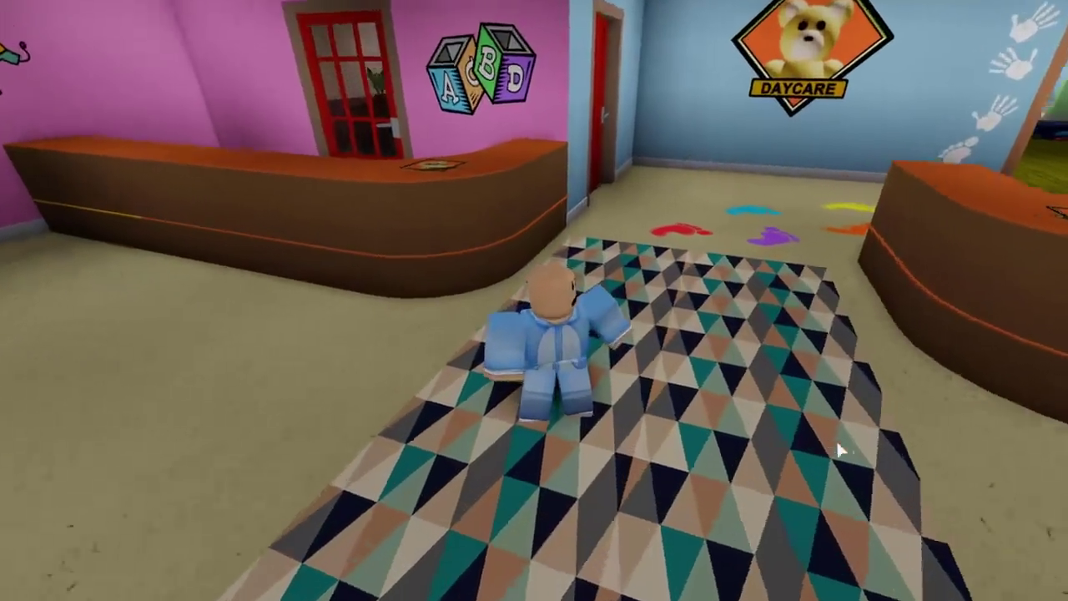
{"action": "key", "text": "Left"}
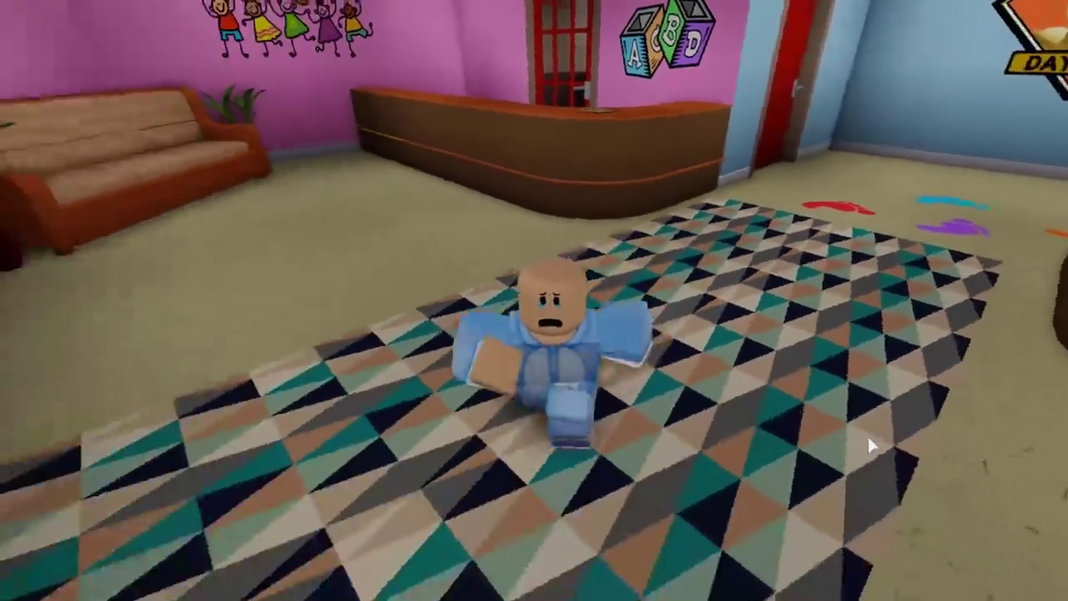
{"action": "key", "text": "Left"}
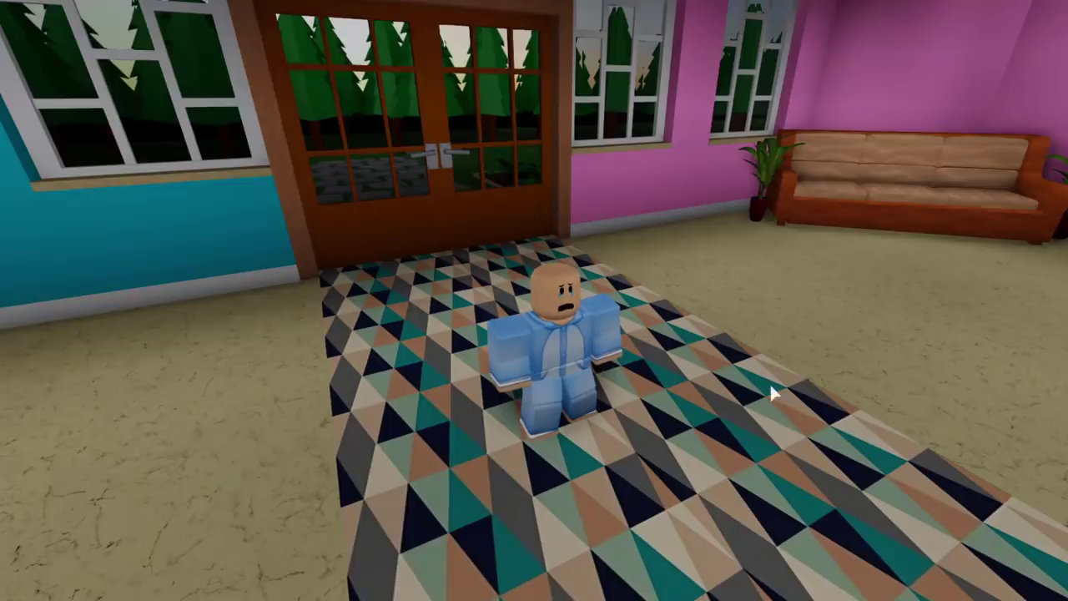
{"action": "scroll", "coordinate": [770, 382], "scroll_direction": "down", "scroll_amount": 3}
{"action": "key", "text": "Left"}
{"action": "scroll", "coordinate": [790, 367], "scroll_direction": "up", "scroll_amount": 5}
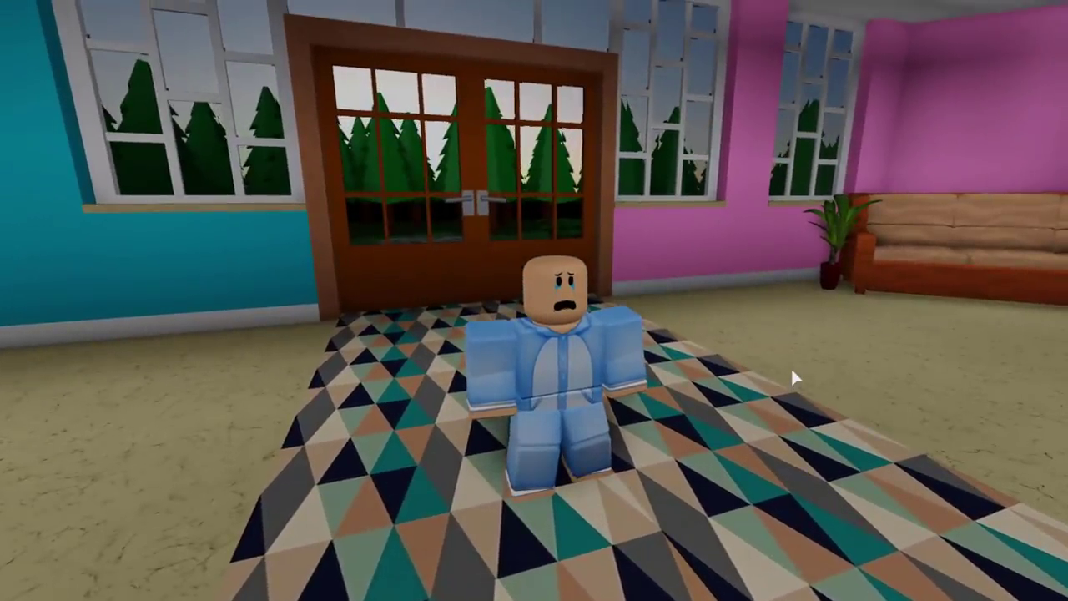
{"action": "key", "text": "s"}
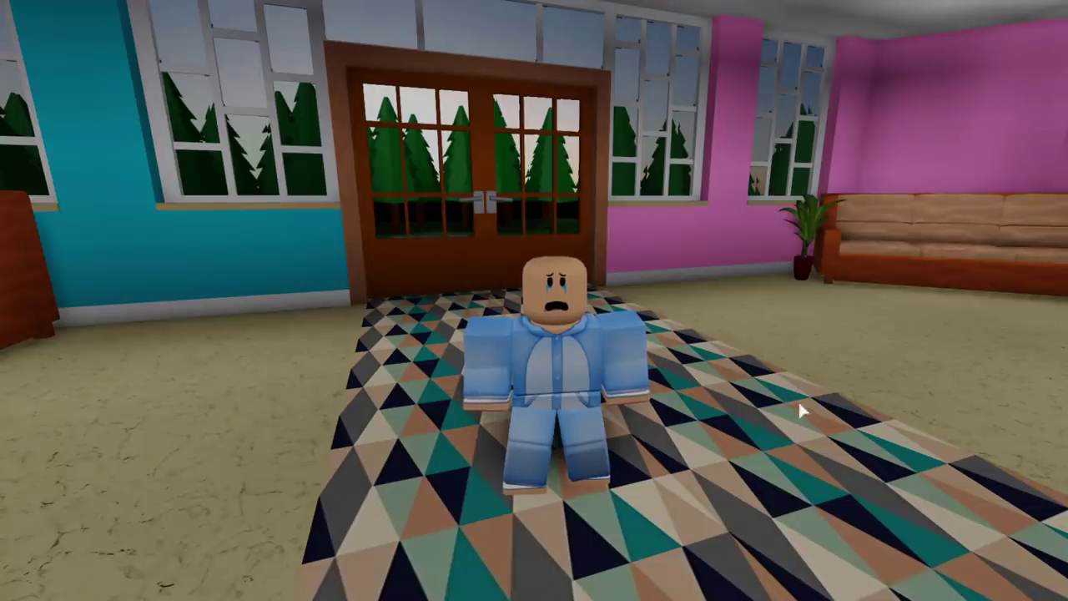
{"action": "key", "text": "s"}
{"action": "key", "text": "s"}
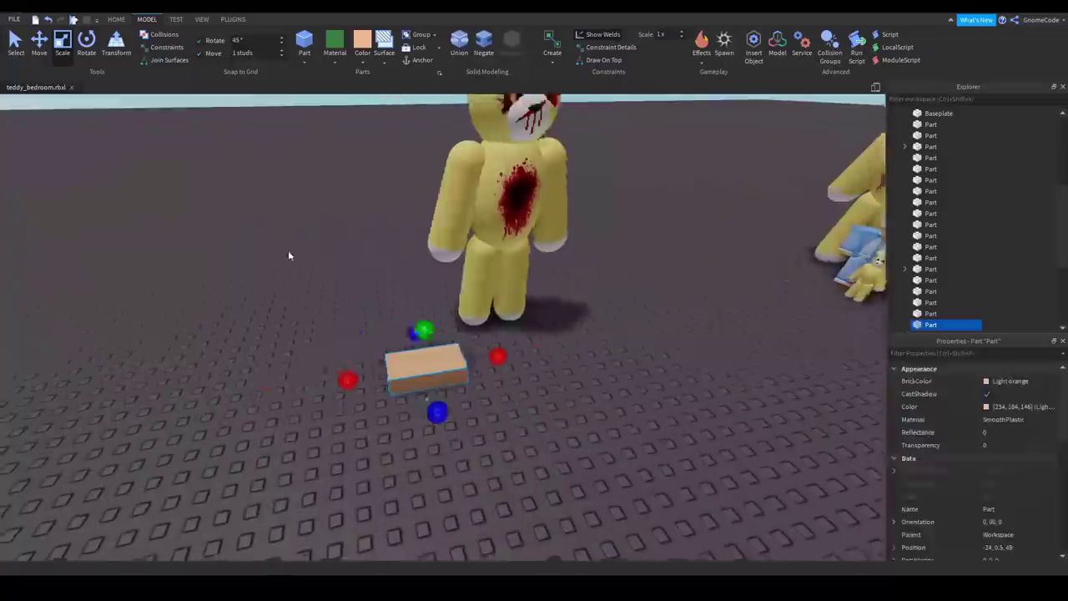
Stretch the small part lengthwise into a wall.
{"action": "left_click_drag", "start_coordinate": [495, 358], "coordinate": [580, 361]}
{"action": "scroll", "coordinate": [535, 396], "scroll_direction": "down", "scroll_amount": 3}
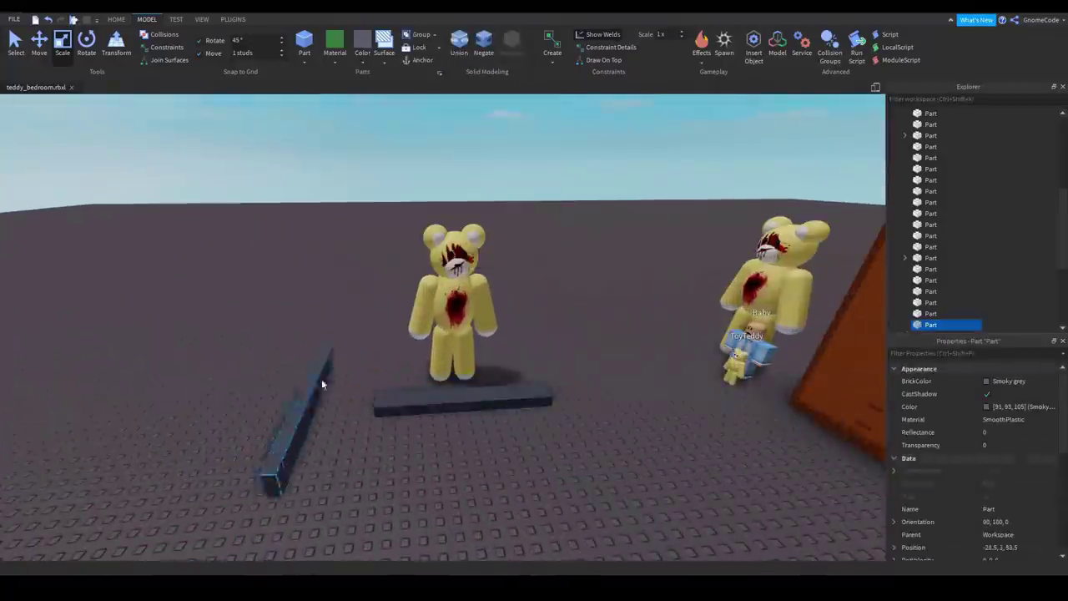
{"action": "scroll", "coordinate": [473, 333], "scroll_direction": "down", "scroll_amount": 3}
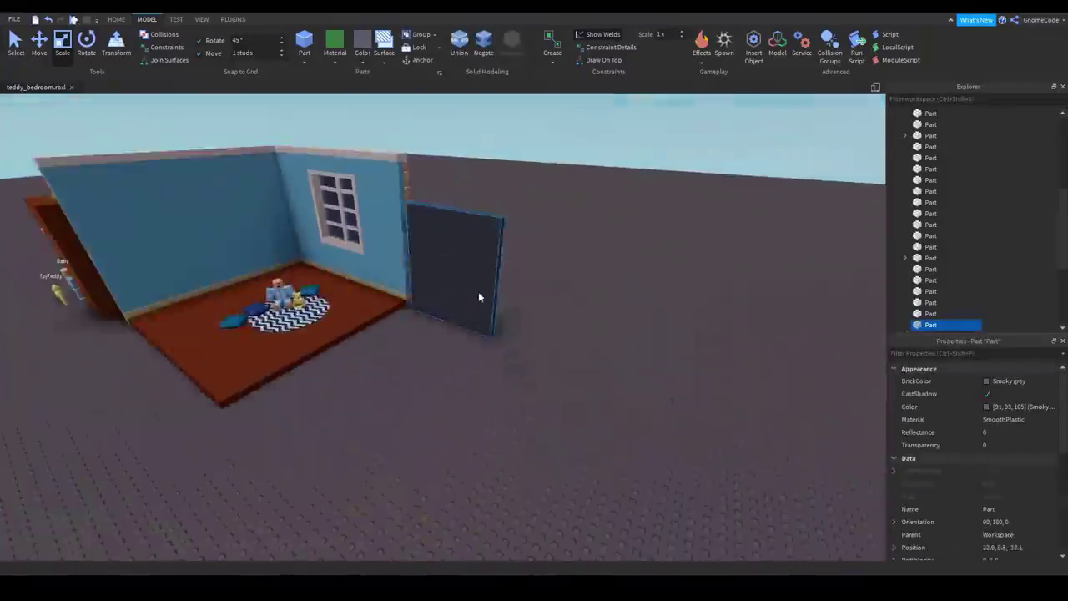
Select and delete the Baby model.
{"action": "left_click", "coordinate": [479, 291]}
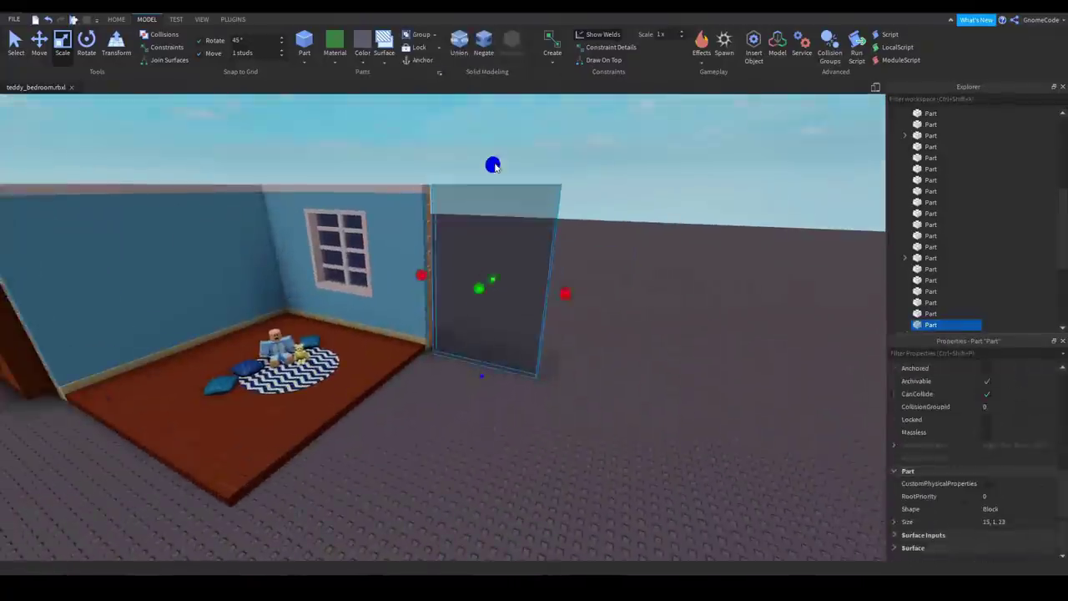
{"action": "scroll", "coordinate": [1006, 534], "scroll_direction": "down", "scroll_amount": 5}
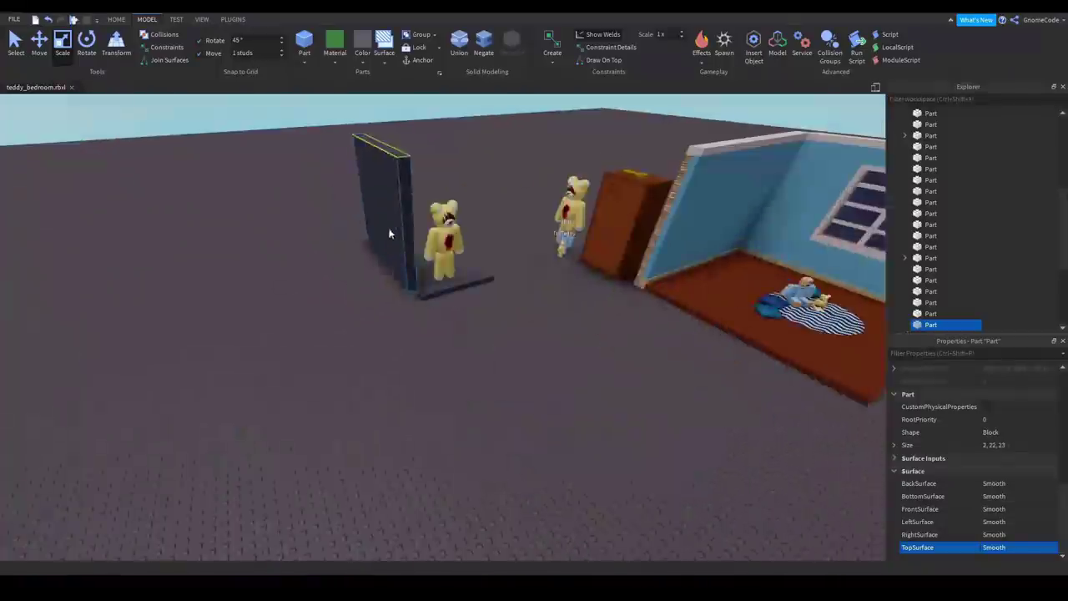
{"action": "scroll", "coordinate": [465, 222], "scroll_direction": "up", "scroll_amount": 4}
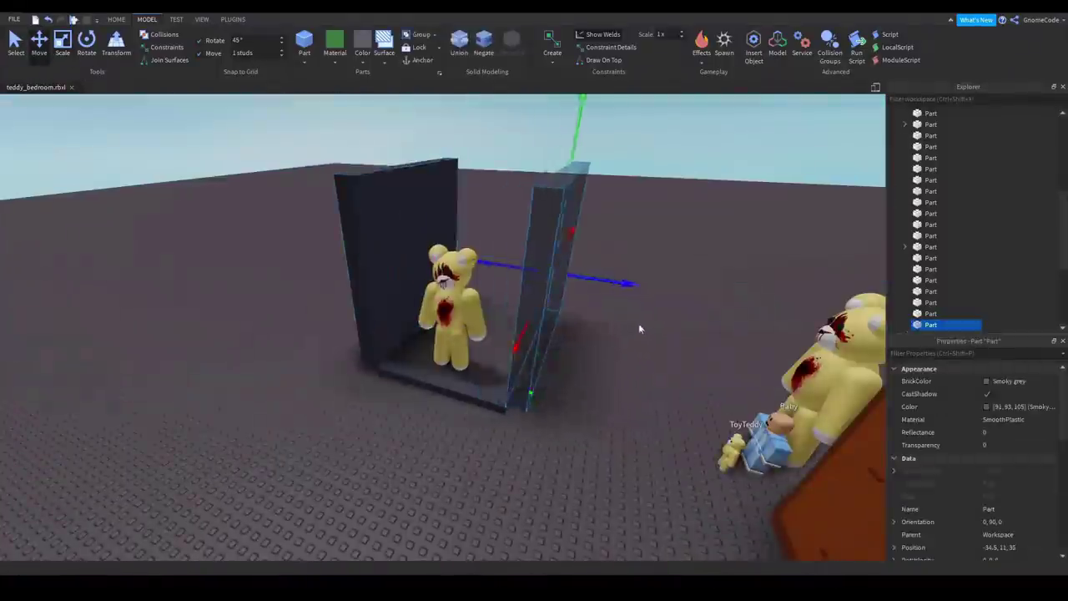
{"action": "scroll", "coordinate": [639, 323], "scroll_direction": "up", "scroll_amount": 5}
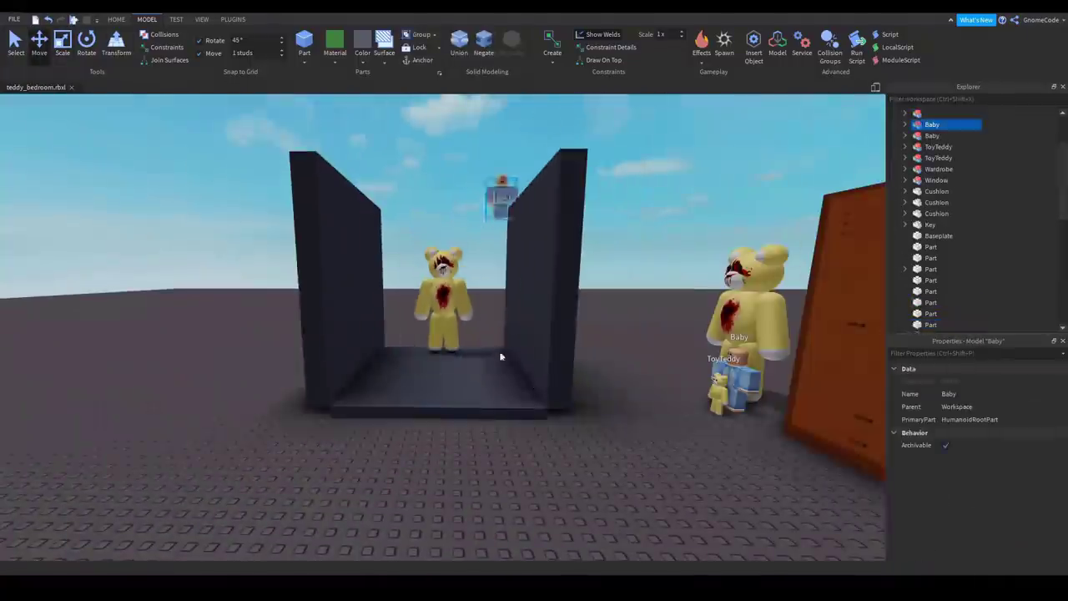
{"action": "key", "text": "Delete"}
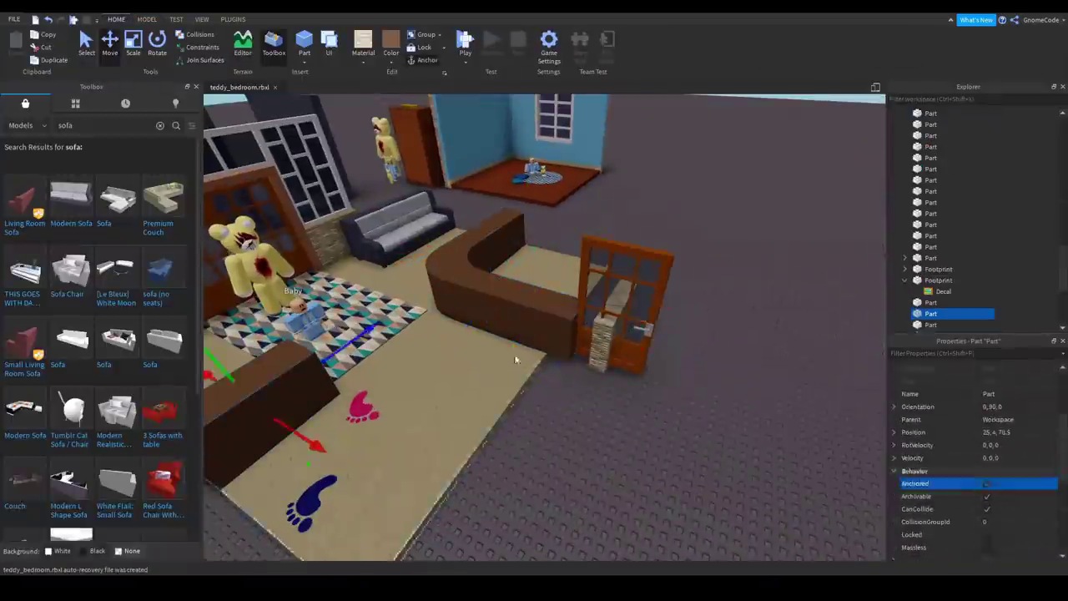
Select the L-shaped piece in the reception.
{"action": "left_click", "coordinate": [403, 327]}
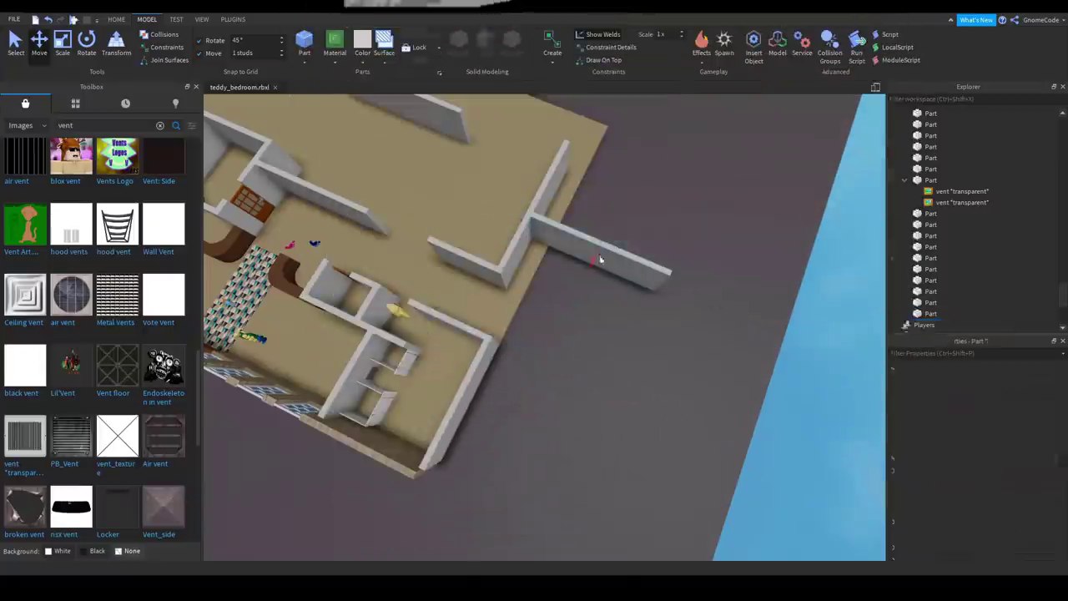
Switch to resizing and select walls around the build from different angles.
{"action": "key", "text": "ctrl+3"}
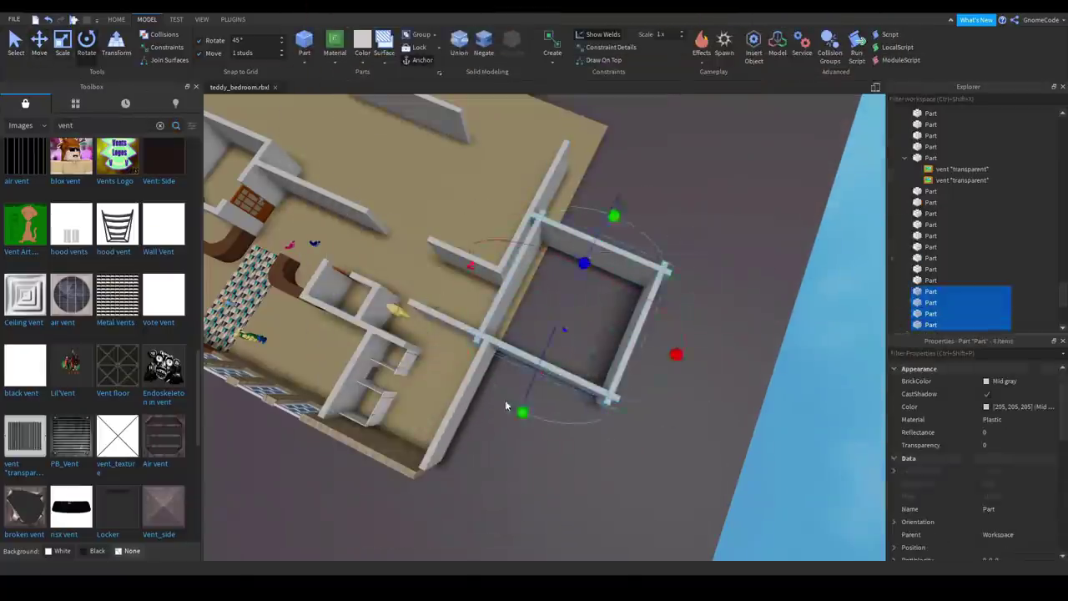
{"action": "right_click_drag", "start_coordinate": [723, 310], "coordinate": [584, 334]}
{"action": "left_click", "coordinate": [455, 399]}
{"action": "left_click", "coordinate": [618, 425]}
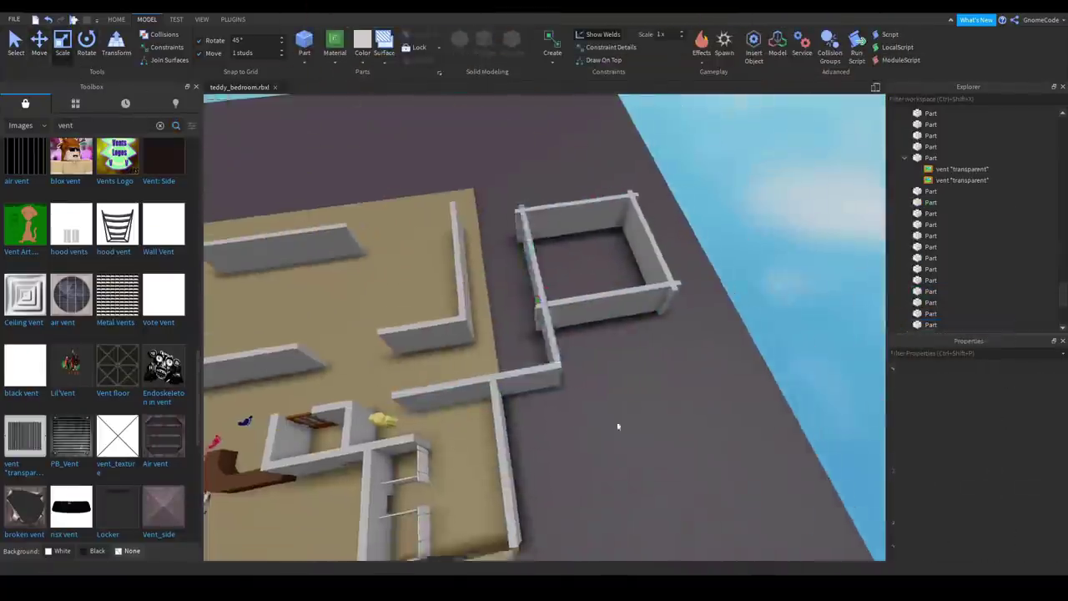
{"action": "right_click_drag", "start_coordinate": [618, 425], "coordinate": [499, 305]}
{"action": "left_click", "coordinate": [499, 306]}
{"action": "scroll", "coordinate": [584, 292], "scroll_direction": "up", "scroll_amount": 5}
{"action": "scroll", "coordinate": [715, 350], "scroll_direction": "down", "scroll_amount": 5}
{"action": "left_click", "coordinate": [715, 351]}
{"action": "right_click_drag", "start_coordinate": [715, 351], "coordinate": [715, 351]}
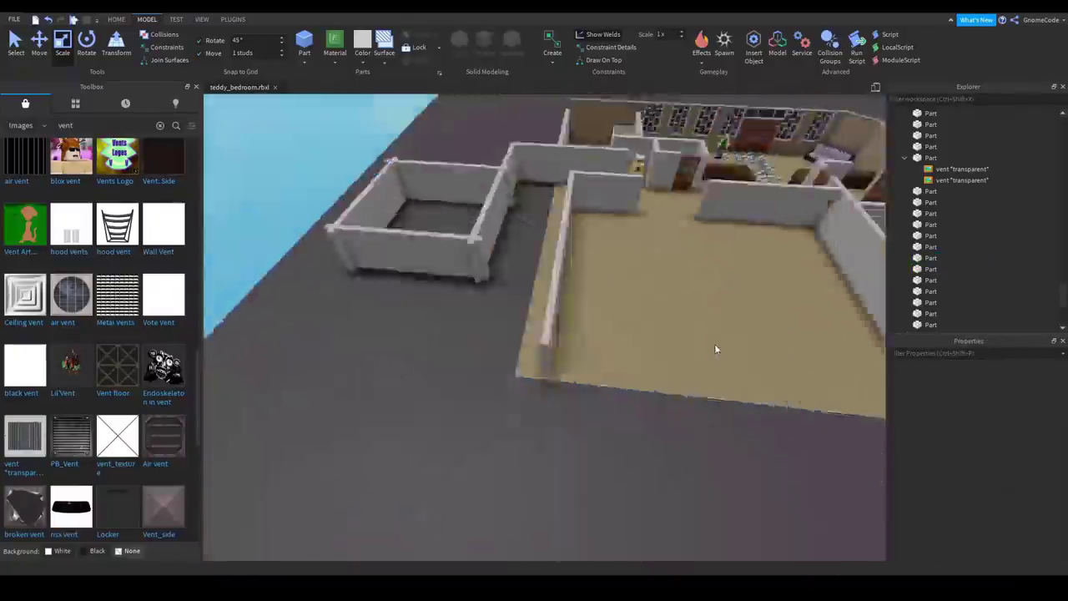
Select the small vent model beside the floor plan.
{"action": "scroll", "coordinate": [618, 314], "scroll_direction": "up", "scroll_amount": 5}
{"action": "scroll", "coordinate": [615, 289], "scroll_direction": "down", "scroll_amount": 8}
{"action": "left_click", "coordinate": [663, 298]}
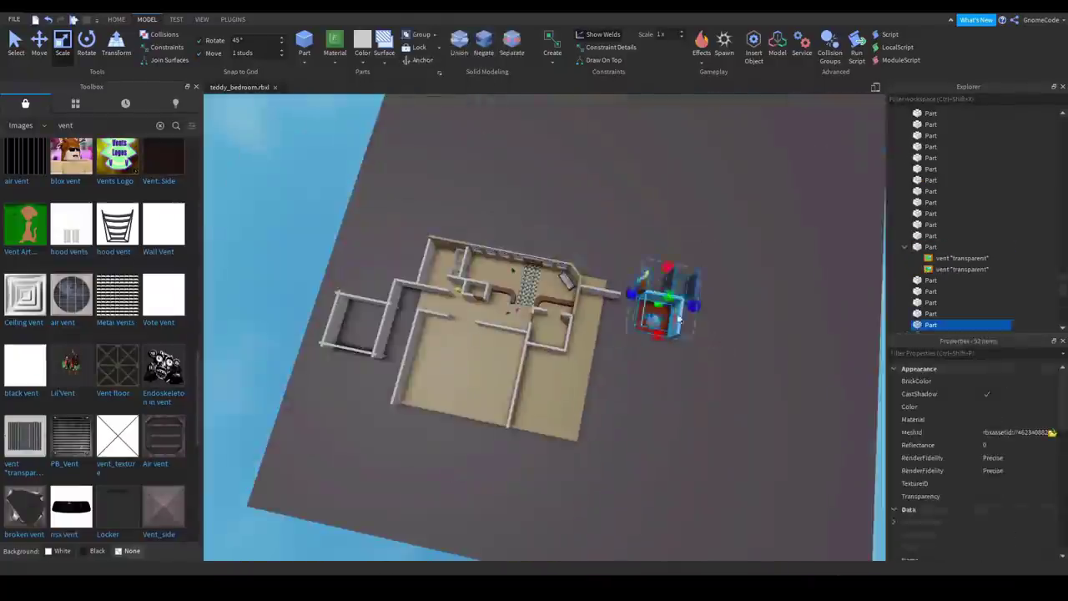
{"action": "scroll", "coordinate": [543, 256], "scroll_direction": "up", "scroll_amount": 8}
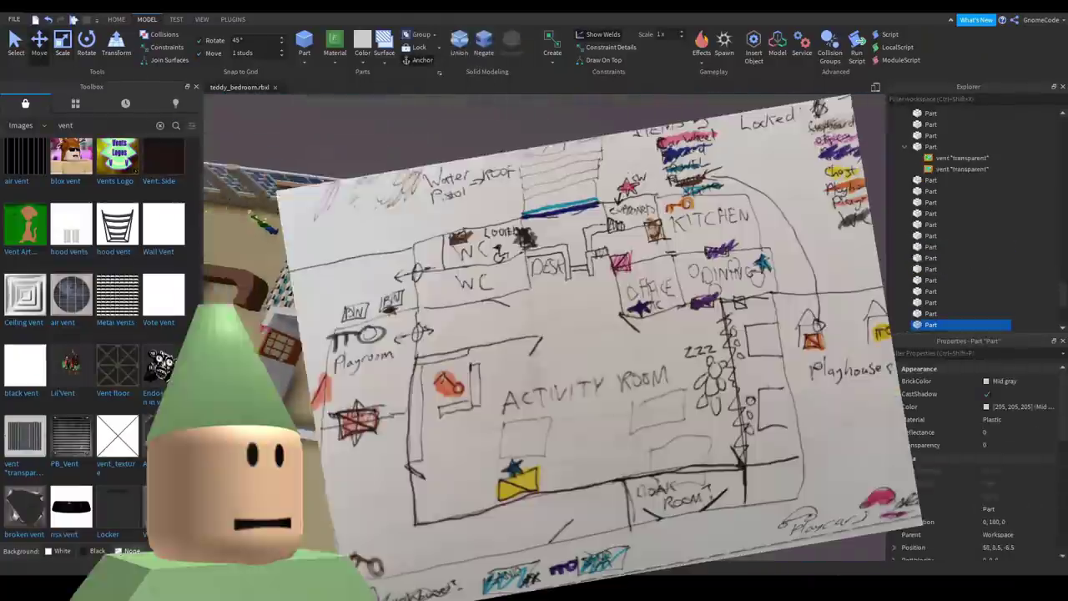
{"action": "scroll", "coordinate": [572, 239], "scroll_direction": "down", "scroll_amount": 5}
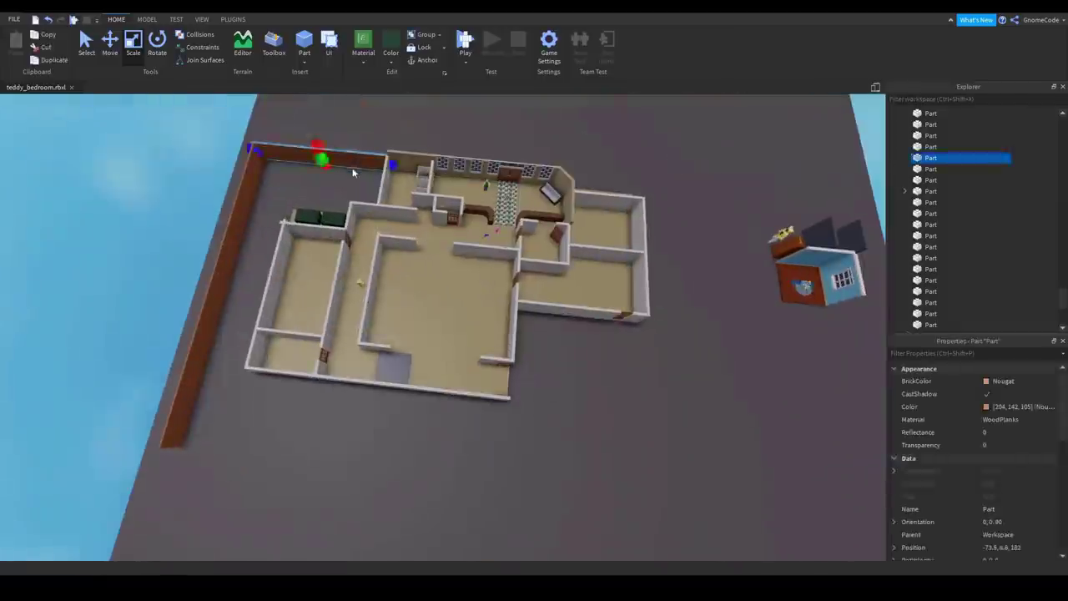
Orbit and zoom the view over the house model toward the reception's front wall.
{"action": "right_click_drag", "start_coordinate": [323, 429], "coordinate": [415, 469]}
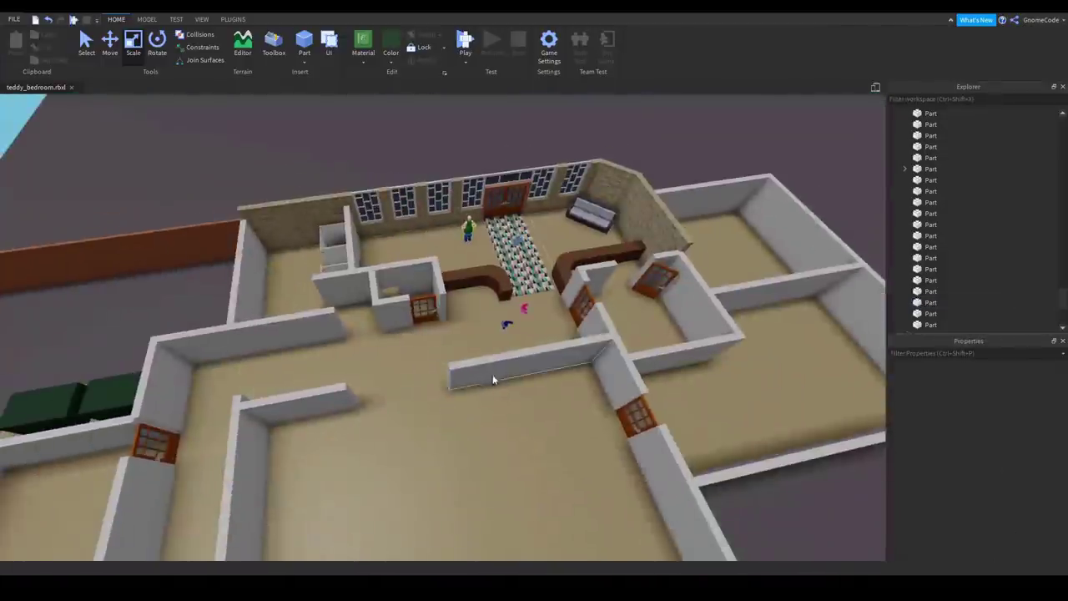
{"action": "scroll", "coordinate": [487, 370], "scroll_direction": "down", "scroll_amount": 2}
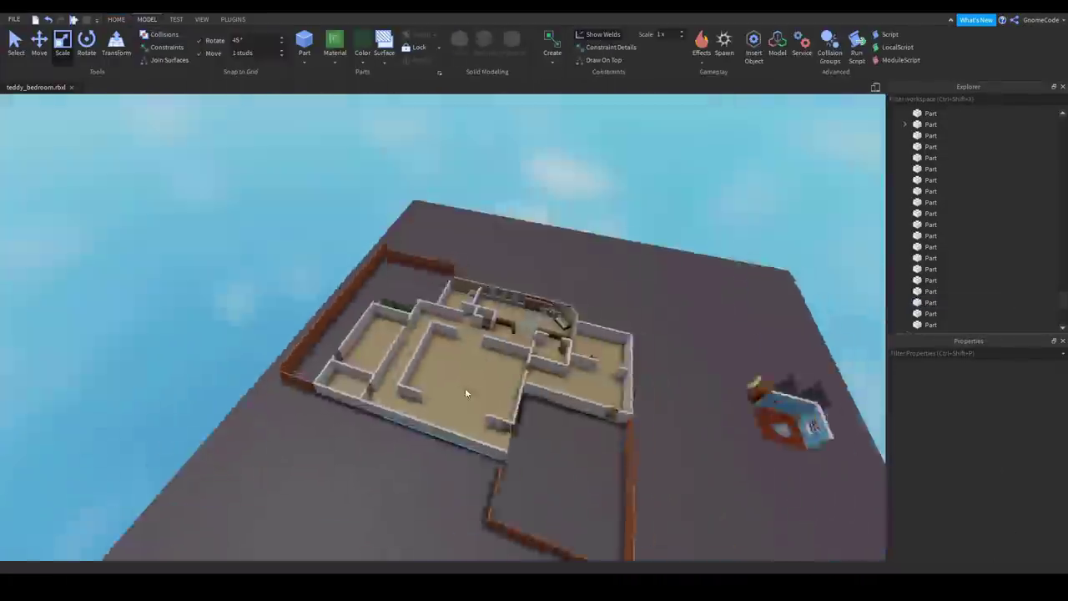
{"action": "right_click_drag", "start_coordinate": [465, 388], "coordinate": [601, 370]}
{"action": "scroll", "coordinate": [601, 369], "scroll_direction": "up", "scroll_amount": 2}
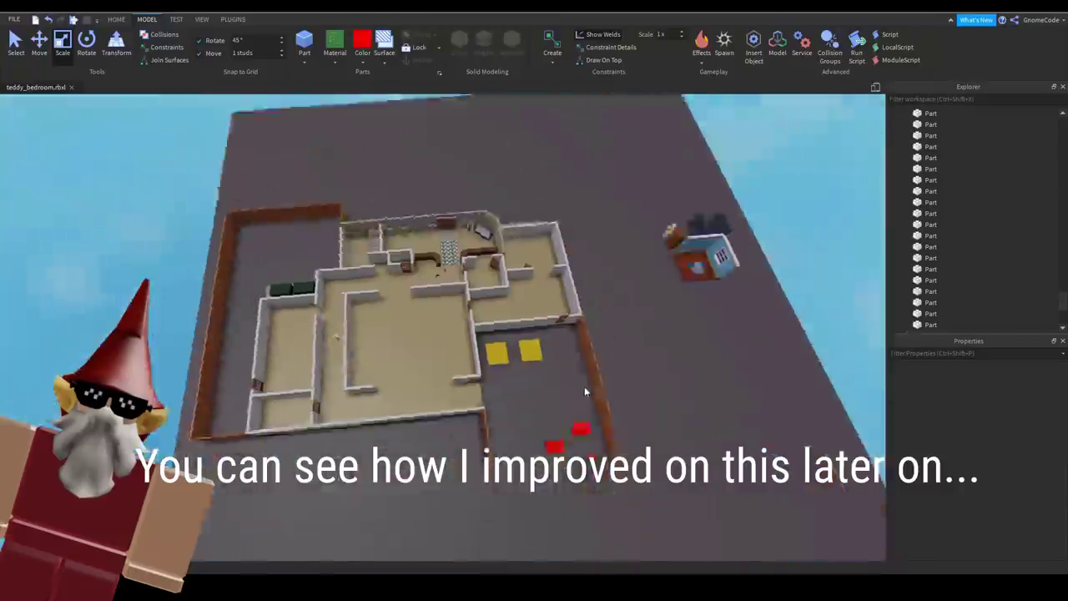
{"action": "scroll", "coordinate": [501, 425], "scroll_direction": "up", "scroll_amount": 5}
{"action": "scroll", "coordinate": [485, 392], "scroll_direction": "down", "scroll_amount": 5}
{"action": "scroll", "coordinate": [495, 384], "scroll_direction": "up", "scroll_amount": 2}
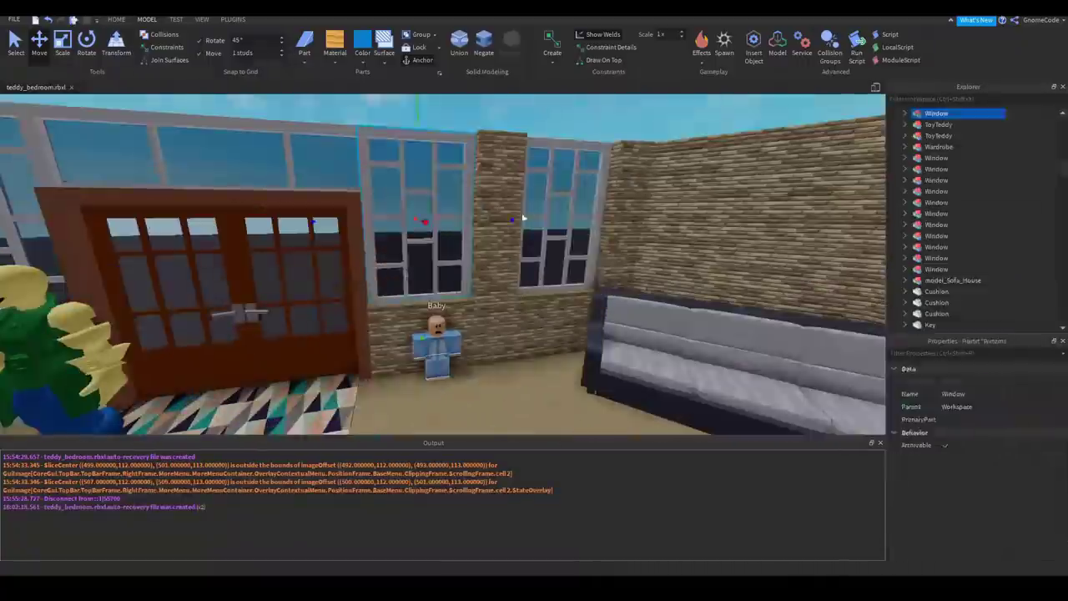
Paint a teal wall panel beside the door Carnation pink.
{"action": "left_click", "coordinate": [609, 223]}
{"action": "right_click_drag", "start_coordinate": [414, 263], "coordinate": [414, 263]}
{"action": "left_click", "coordinate": [613, 304]}
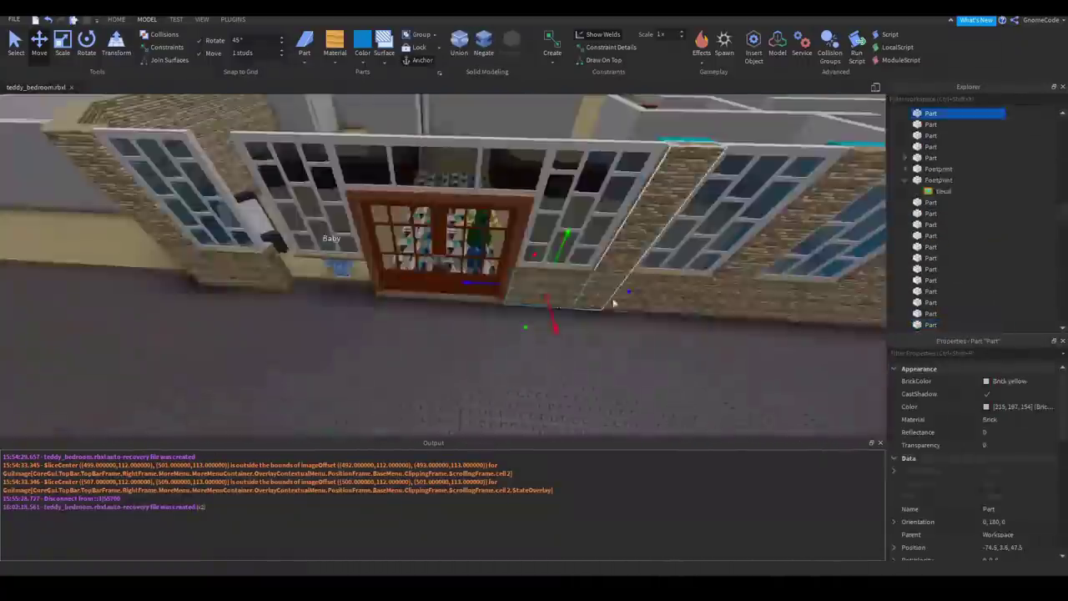
{"action": "right_click_drag", "start_coordinate": [475, 303], "coordinate": [475, 303]}
{"action": "left_click", "coordinate": [424, 299]}
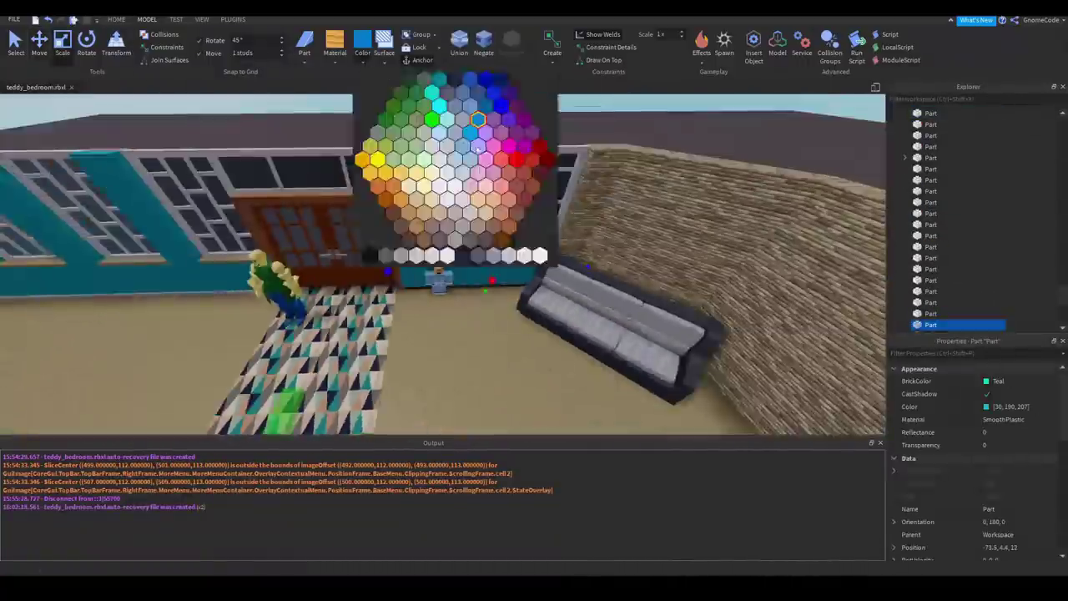
{"action": "left_click", "coordinate": [478, 147]}
{"action": "right_click_drag", "start_coordinate": [478, 221], "coordinate": [479, 221]}
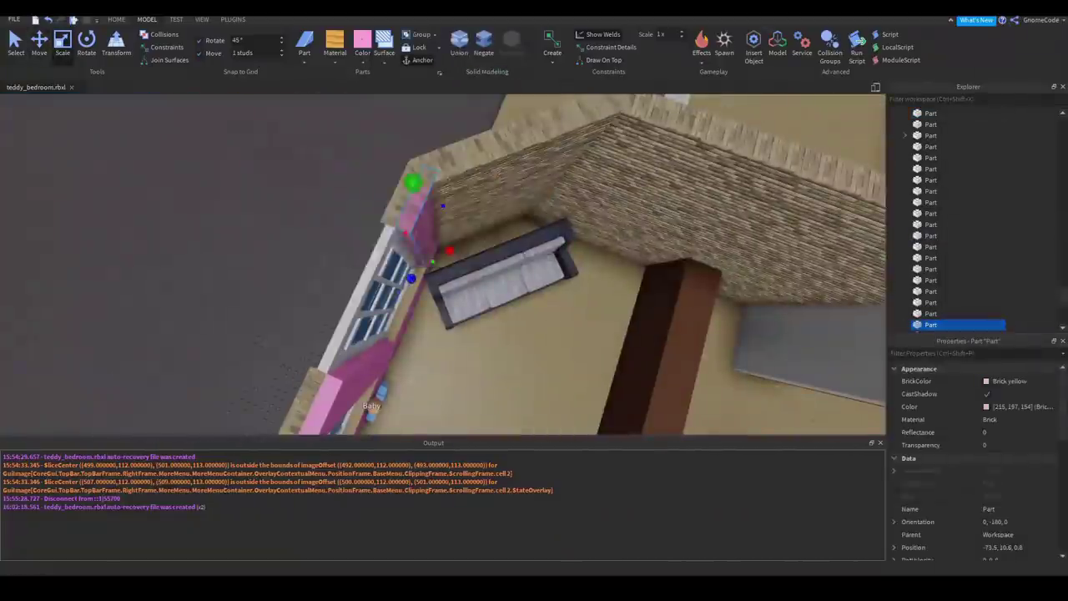
Select more wall panels beside the door, then the brick-yellow wall piece.
{"action": "right_click_drag", "start_coordinate": [393, 287], "coordinate": [393, 287]}
{"action": "left_click", "coordinate": [394, 287], "text": "ctrl"}
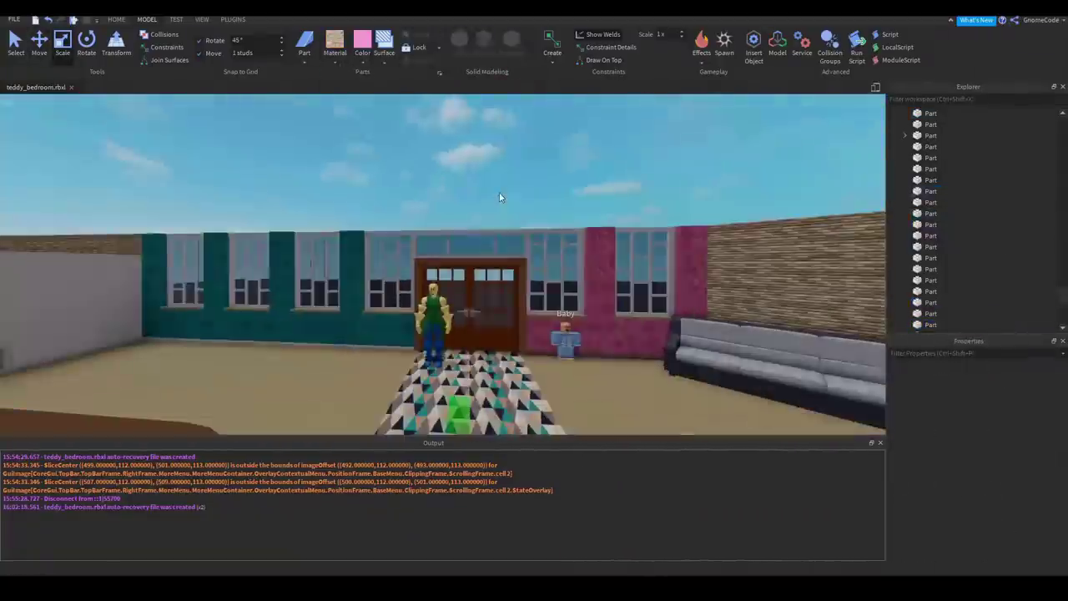
{"action": "left_click", "coordinate": [499, 192], "text": "ctrl"}
{"action": "right_click_drag", "start_coordinate": [499, 192], "coordinate": [262, 114]}
{"action": "left_click", "coordinate": [475, 179]}
{"action": "scroll", "coordinate": [531, 260], "scroll_direction": "down", "scroll_amount": 3}
{"action": "scroll", "coordinate": [531, 260], "scroll_direction": "up", "scroll_amount": 5}
{"action": "left_click", "coordinate": [459, 238]}
Select footprints on the floor near the curved counter for rotating.
{"action": "left_click", "coordinate": [303, 219]}
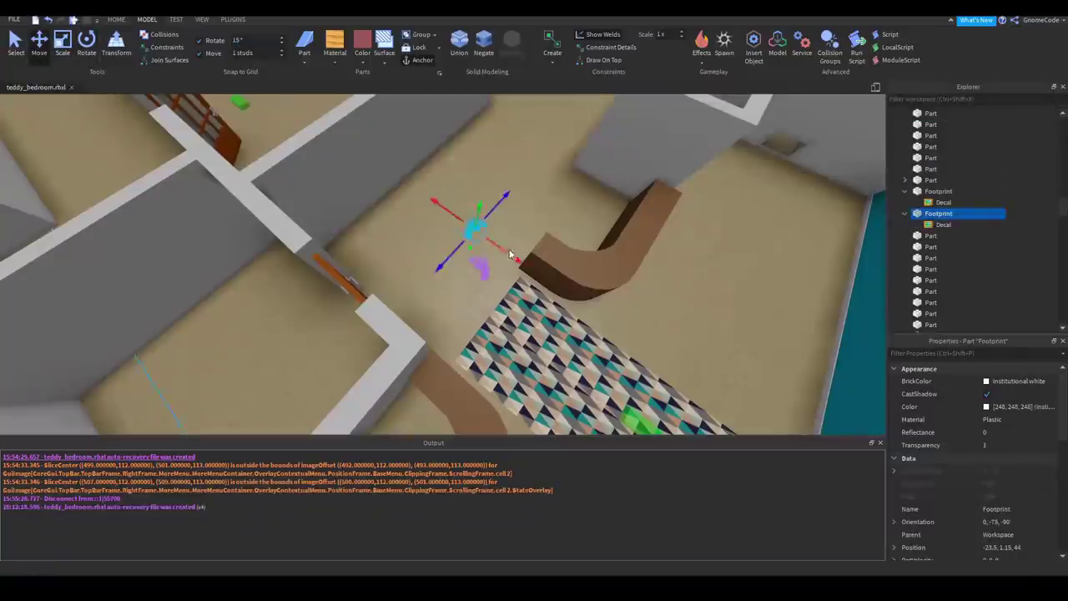
{"action": "right_click_drag", "start_coordinate": [510, 254], "coordinate": [457, 240]}
{"action": "scroll", "coordinate": [458, 240], "scroll_direction": "up", "scroll_amount": 4}
{"action": "left_click", "coordinate": [501, 355]}
{"action": "key", "text": "ctrl+4"}
{"action": "left_click", "coordinate": [489, 334]}
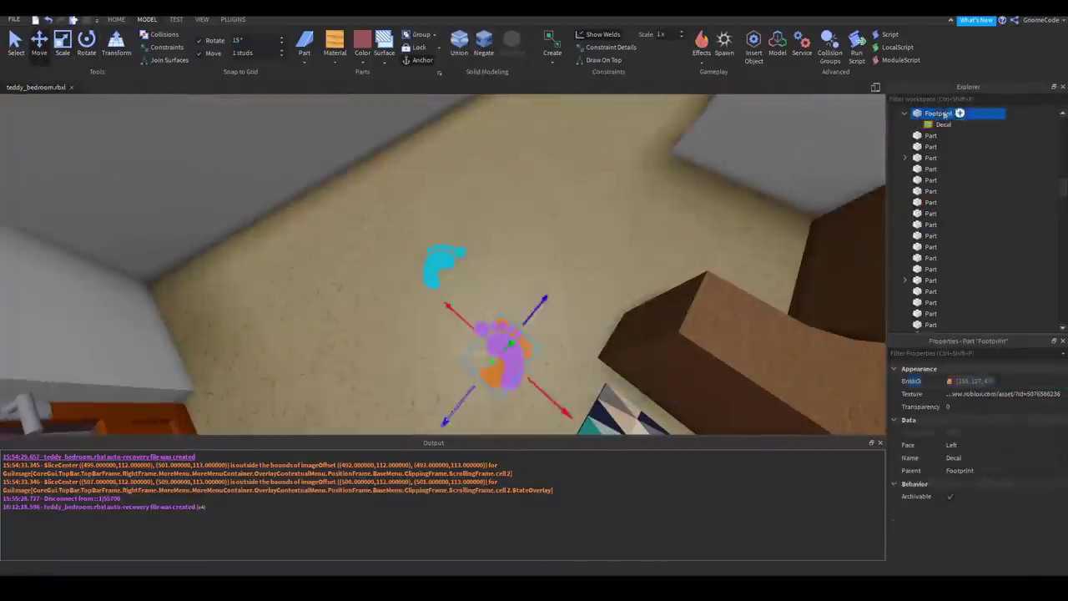
{"action": "right_click_drag", "start_coordinate": [489, 334], "coordinate": [571, 309]}
Select the brick-yellow wall and carpet, then focus on the cyan footprint.
{"action": "left_click", "coordinate": [570, 309]}
{"action": "scroll", "coordinate": [570, 310], "scroll_direction": "down", "scroll_amount": 10}
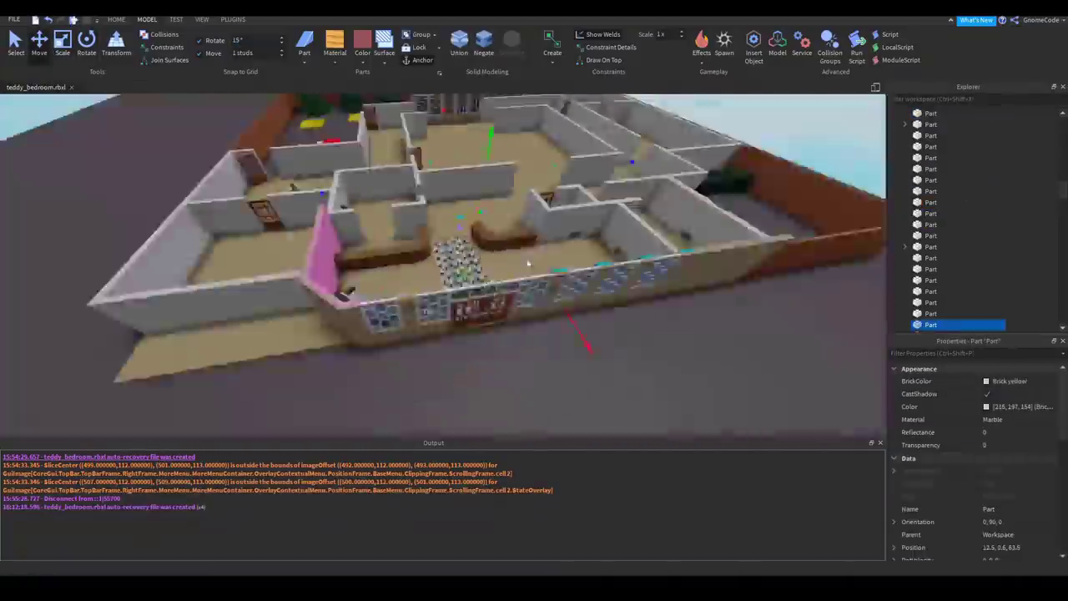
{"action": "scroll", "coordinate": [438, 240], "scroll_direction": "up", "scroll_amount": 10}
{"action": "left_click", "coordinate": [439, 241]}
{"action": "right_click_drag", "start_coordinate": [438, 241], "coordinate": [354, 198]}
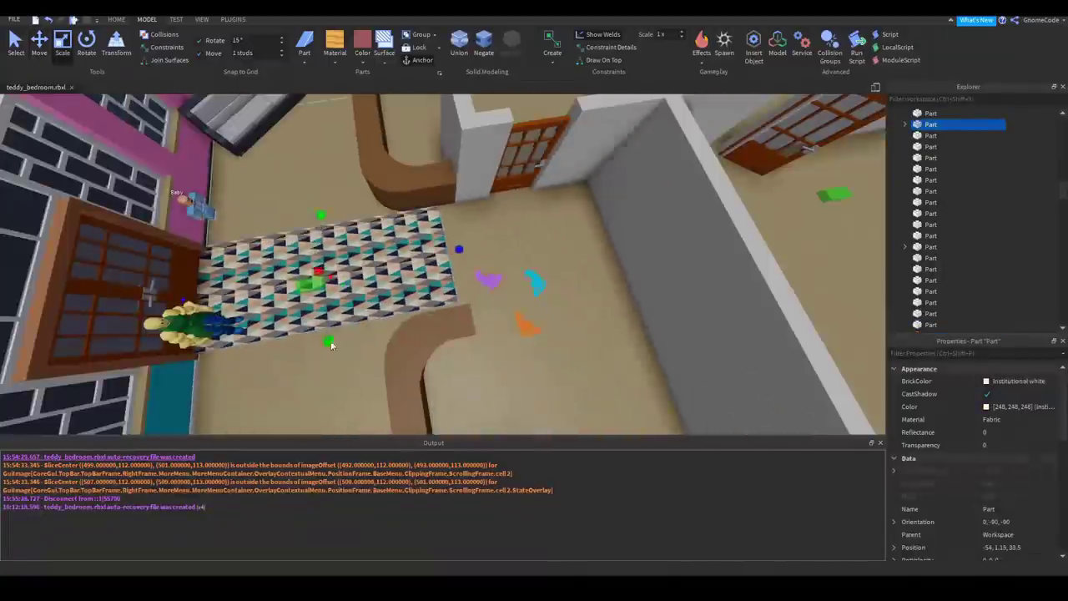
{"action": "scroll", "coordinate": [331, 345], "scroll_direction": "down", "scroll_amount": 5}
{"action": "scroll", "coordinate": [324, 190], "scroll_direction": "up", "scroll_amount": 5}
{"action": "left_click", "coordinate": [354, 198]}
{"action": "left_click", "coordinate": [376, 408]}
{"action": "key", "text": "f"}
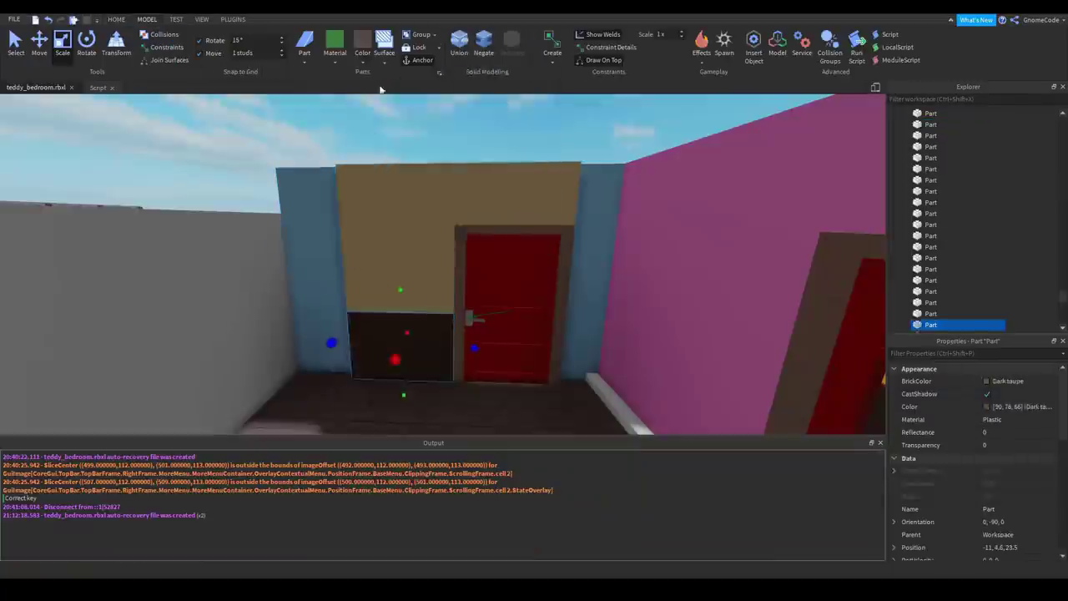
Select the door's Handle and Plate parts and focus the view on them.
{"action": "scroll", "coordinate": [316, 325], "scroll_direction": "up", "scroll_amount": 5}
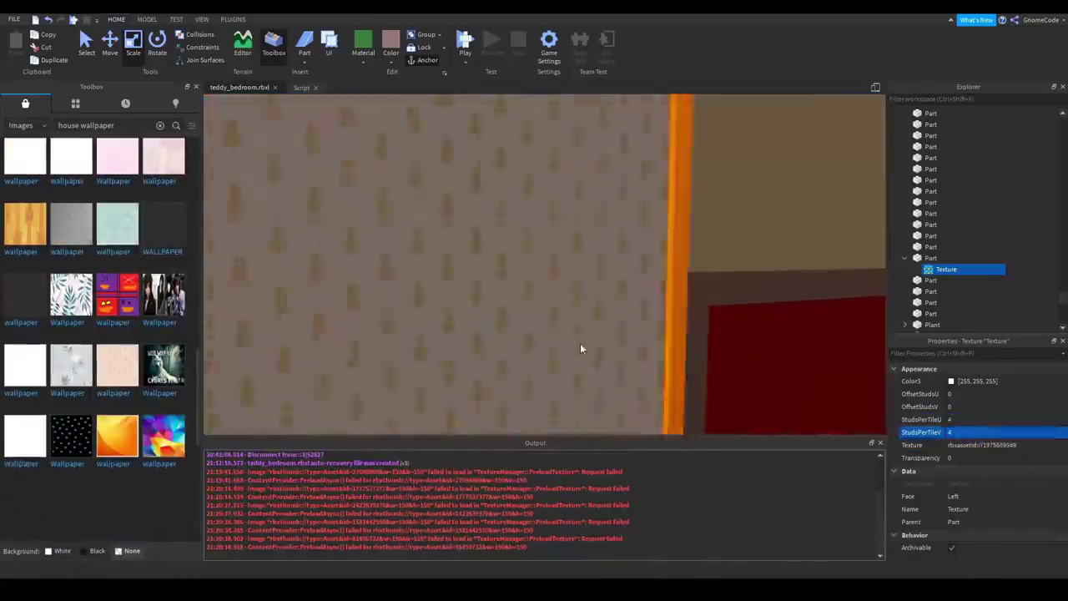
{"action": "scroll", "coordinate": [581, 349], "scroll_direction": "down", "scroll_amount": 10}
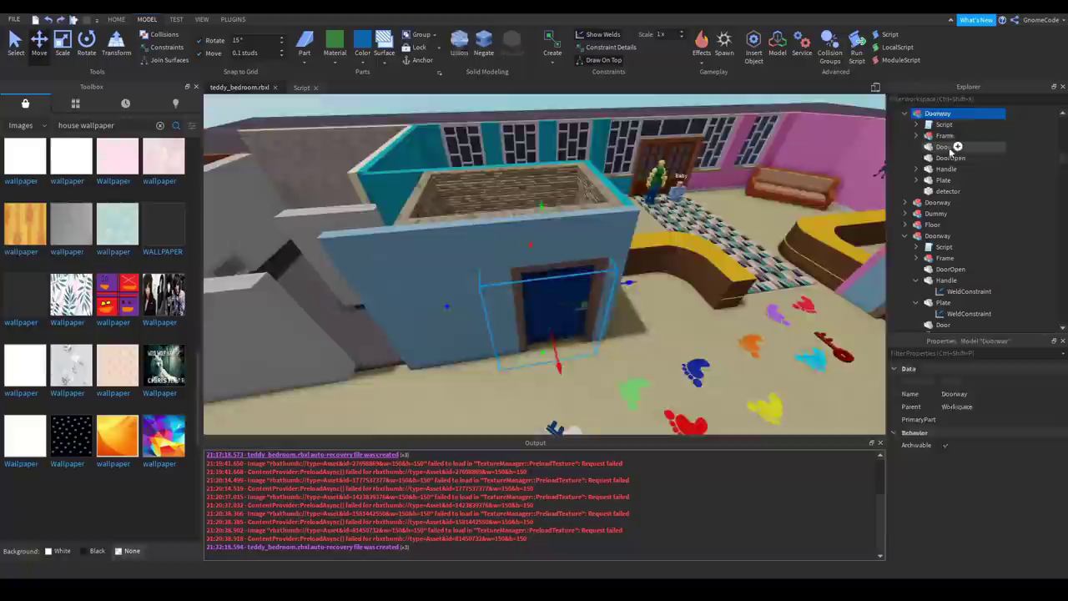
{"action": "left_click", "coordinate": [947, 170]}
{"action": "left_click", "coordinate": [943, 181], "text": "ctrl"}
{"action": "scroll", "coordinate": [573, 298], "scroll_direction": "up", "scroll_amount": 10}
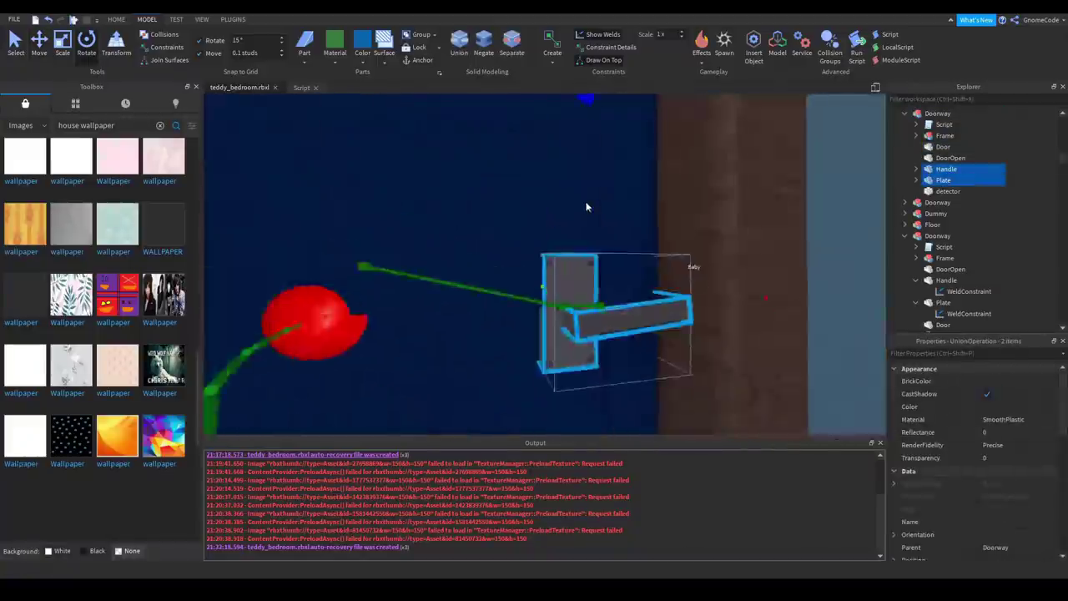
{"action": "key", "text": "f"}
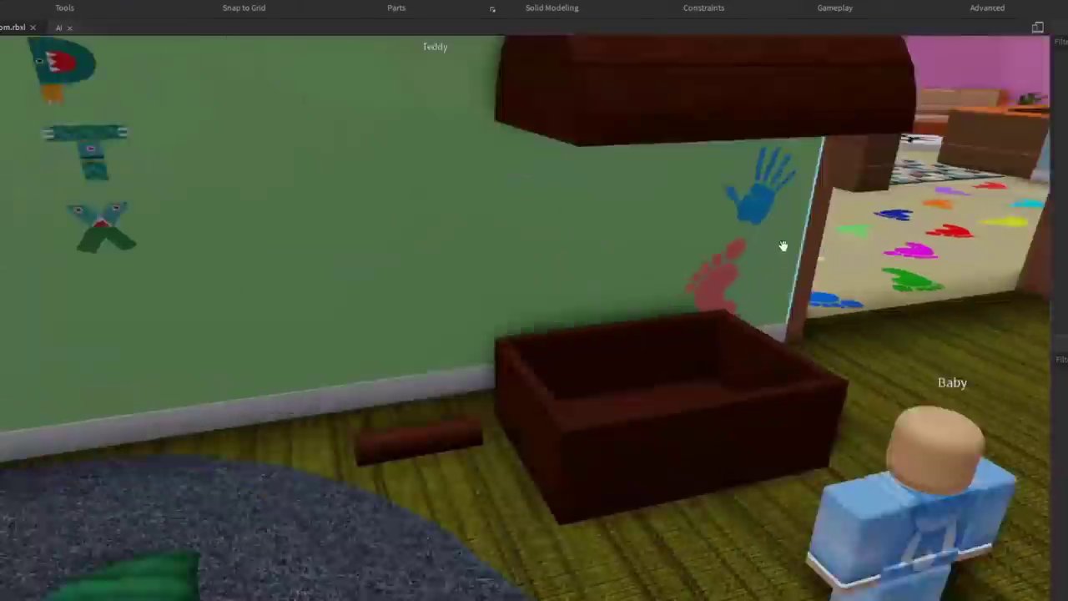
Select the wooden block against the play room wall.
{"action": "left_click", "coordinate": [425, 434]}
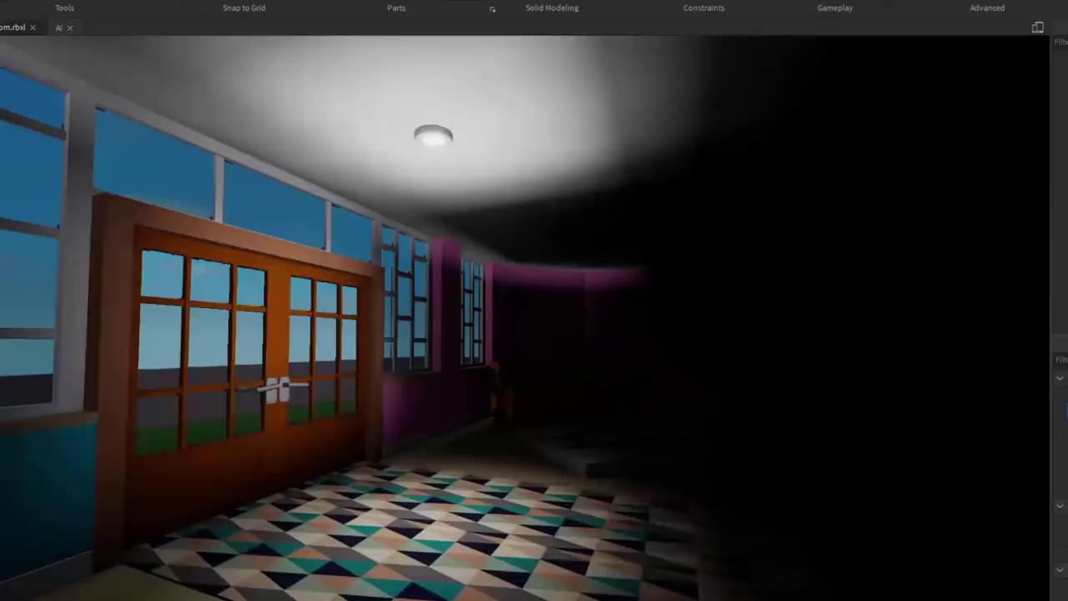
Set the ceiling light's Color to dark red #550000.
{"action": "left_click", "coordinate": [883, 298]}
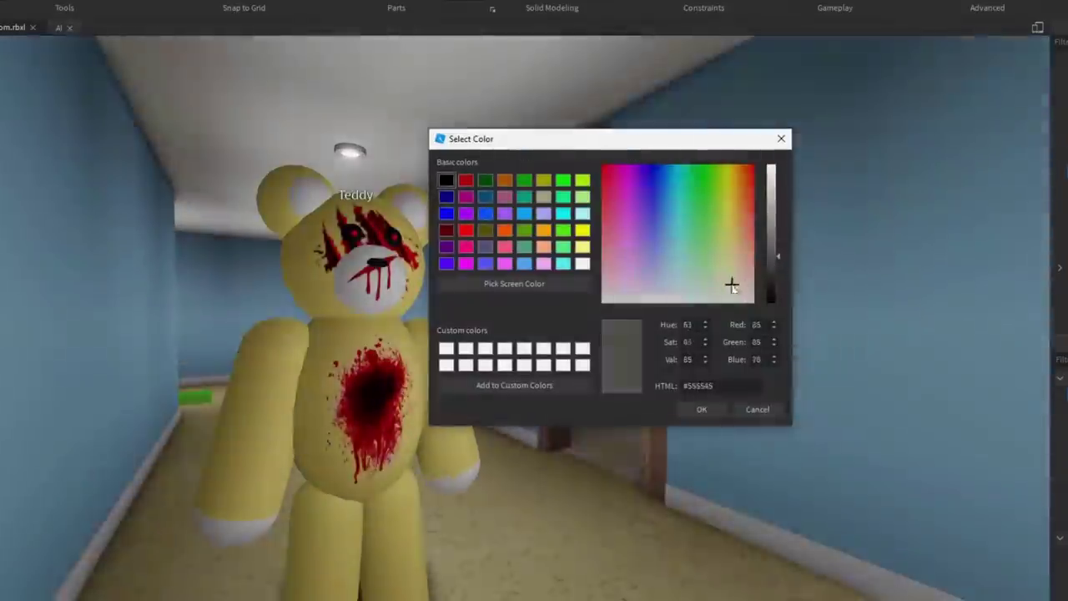
{"action": "left_click", "coordinate": [758, 169]}
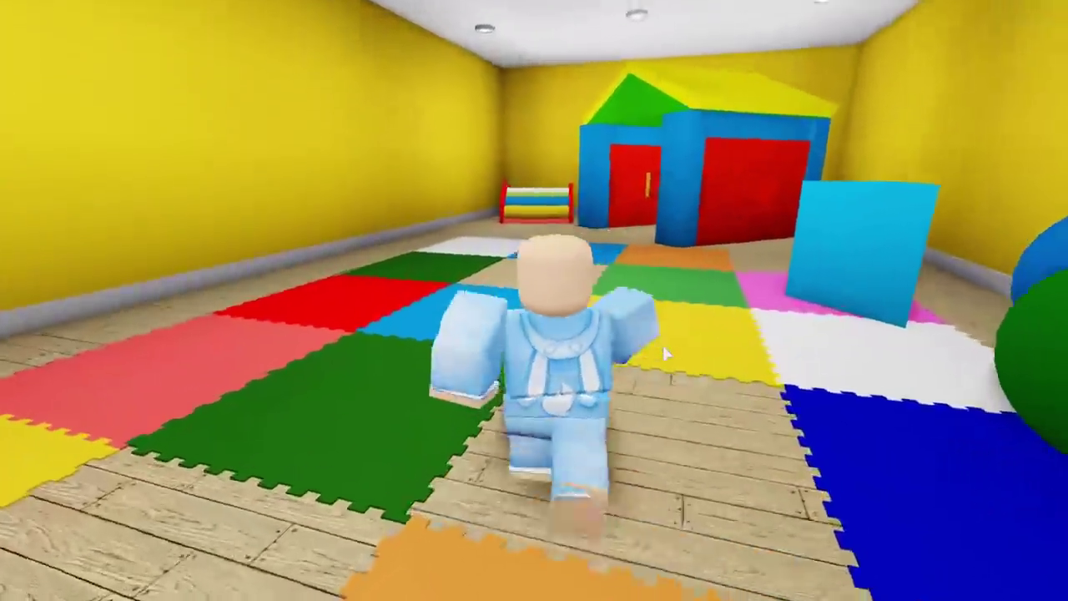
Walk the avatar back and forth through the orange doorway between the playroom and the Daycare hallway.
{"action": "key", "text": "a"}
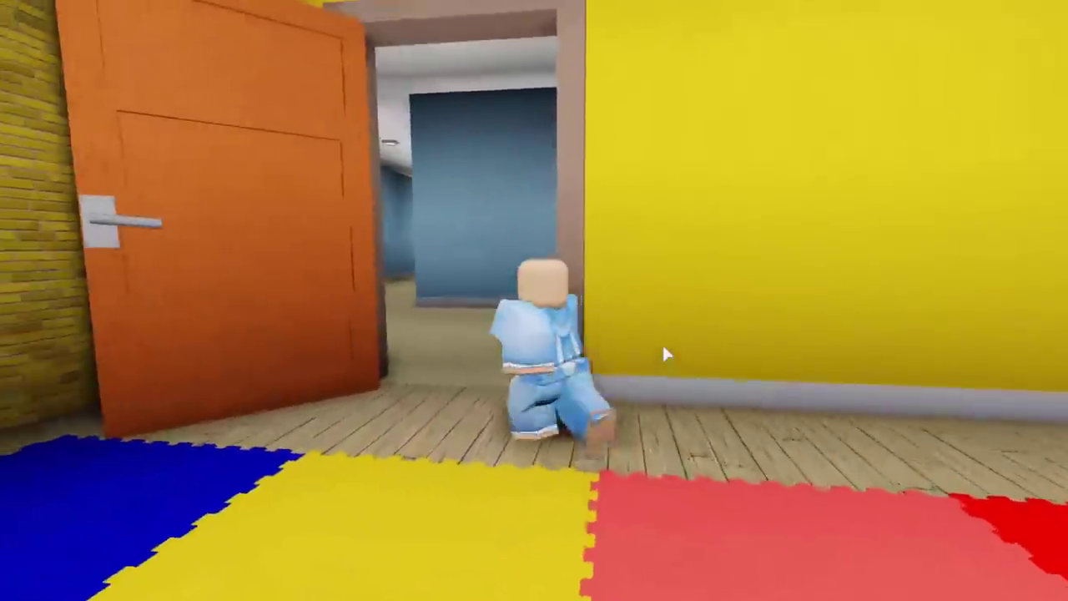
{"action": "key", "text": "s"}
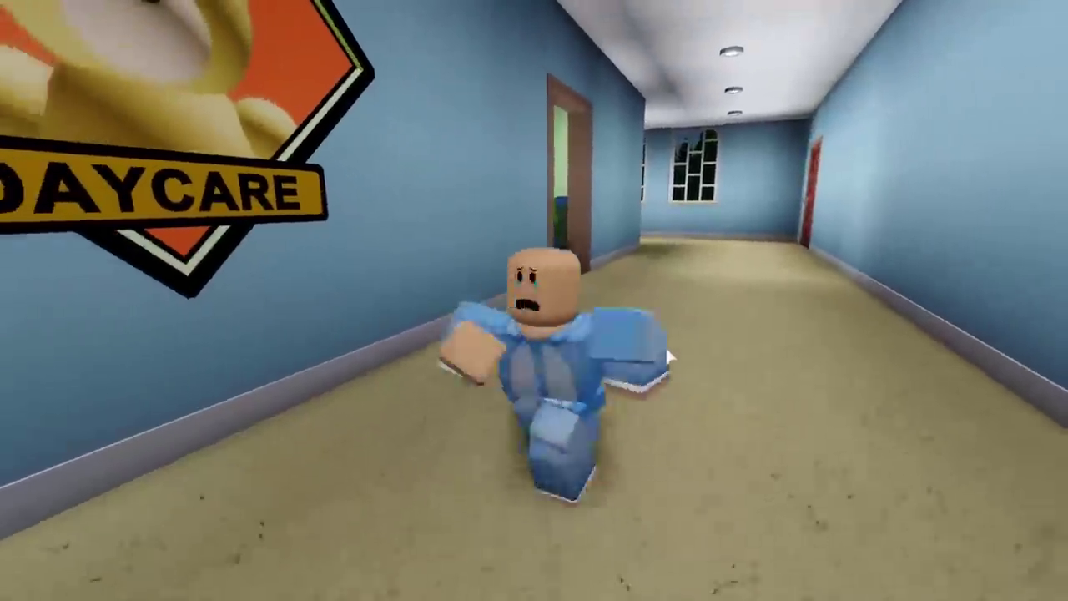
{"action": "key", "text": "d"}
{"action": "key", "text": "w"}
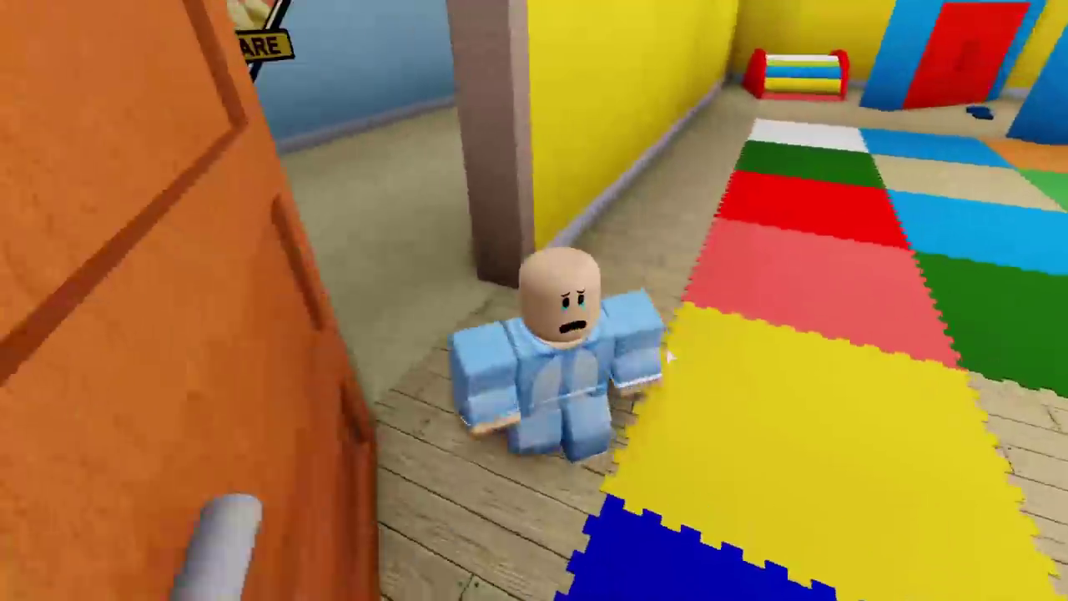
{"action": "key", "text": "a"}
{"action": "key", "text": "w"}
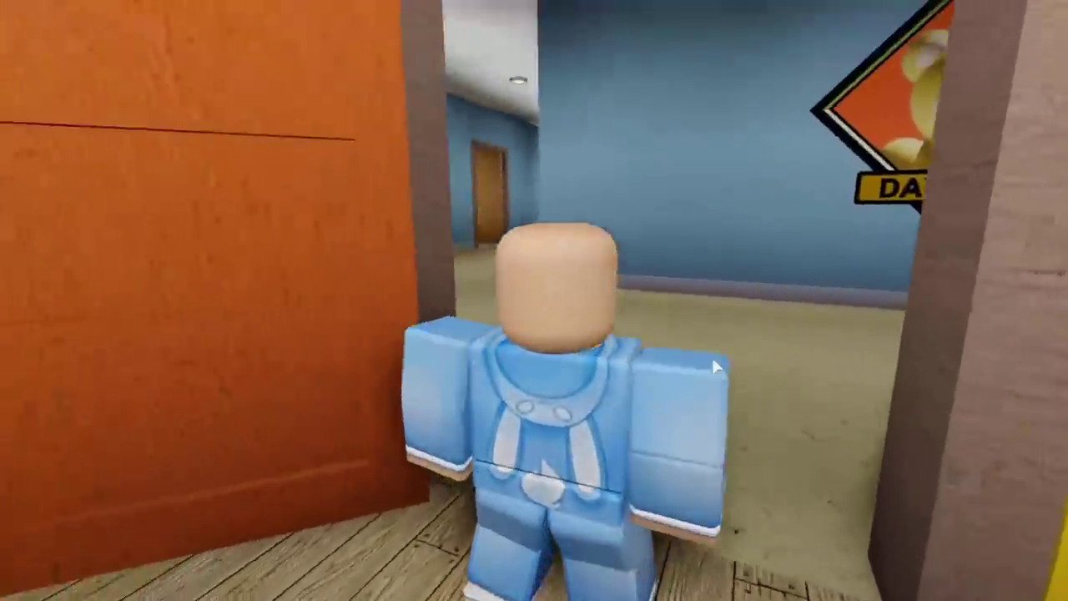
{"action": "key", "text": "w"}
{"action": "key", "text": "d"}
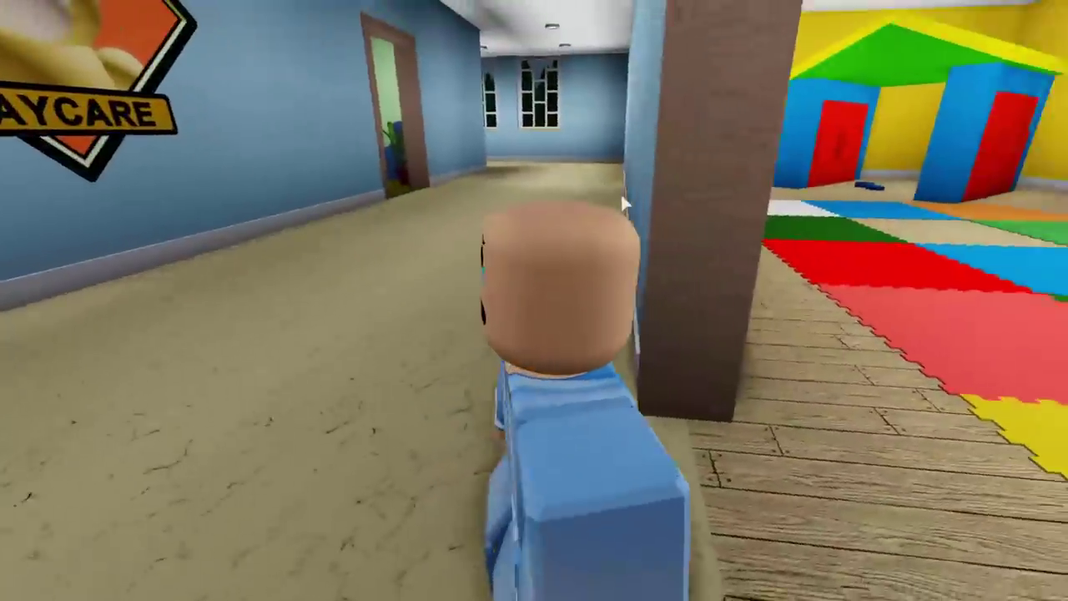
{"action": "key", "text": "a"}
{"action": "key", "text": "w"}
{"action": "key", "text": "s"}
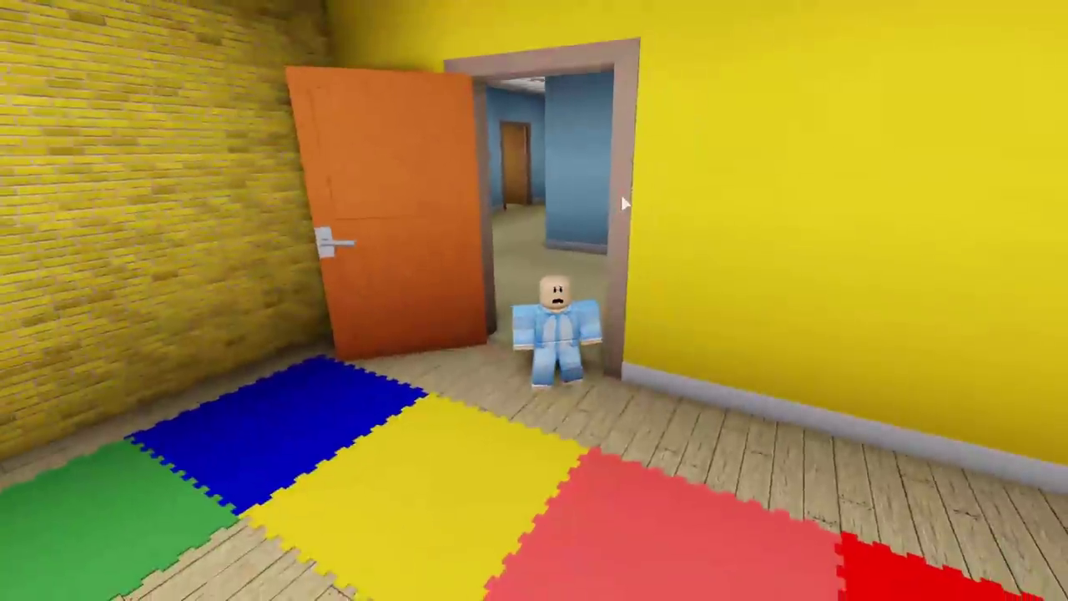
Run down the blue hallway past the DAYCARE sign to the green-pillared classroom, zooming the camera.
{"action": "scroll", "coordinate": [622, 203], "scroll_direction": "up", "scroll_amount": 5}
{"action": "key", "text": "w"}
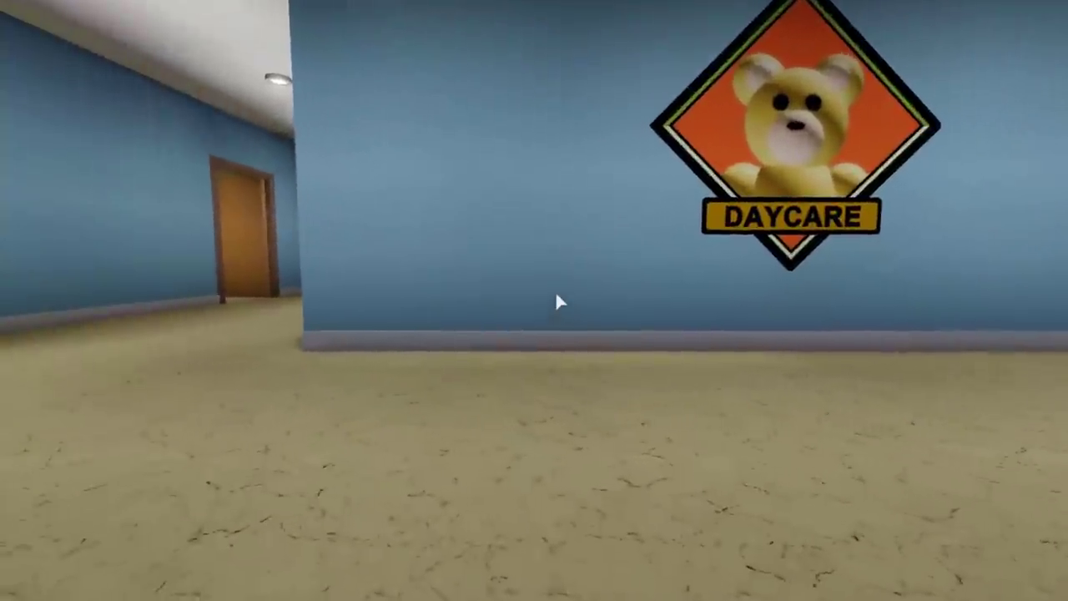
{"action": "key", "text": "Left"}
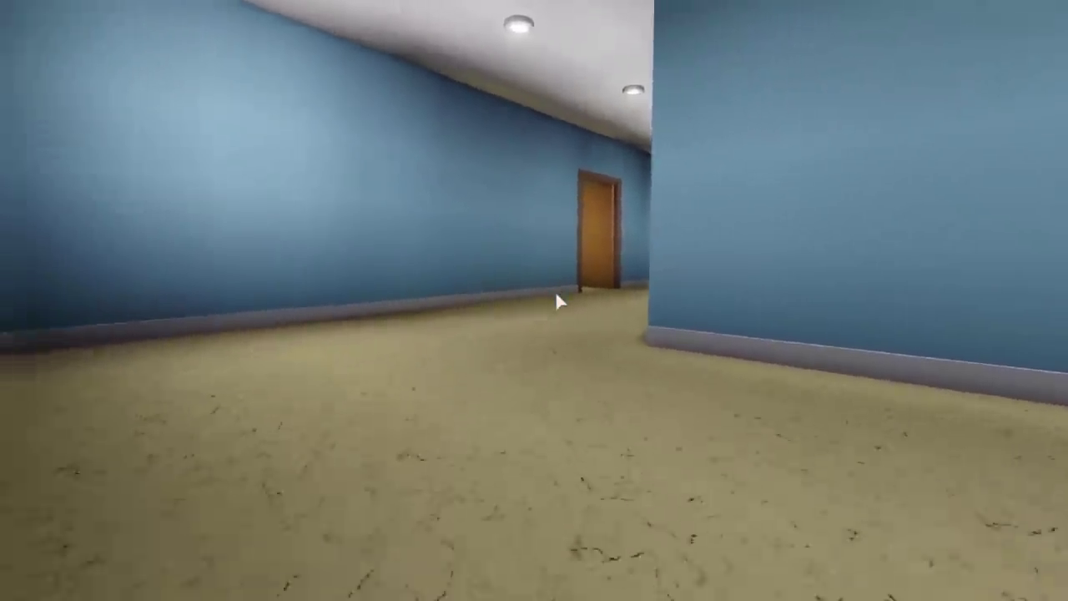
{"action": "key", "text": "Right"}
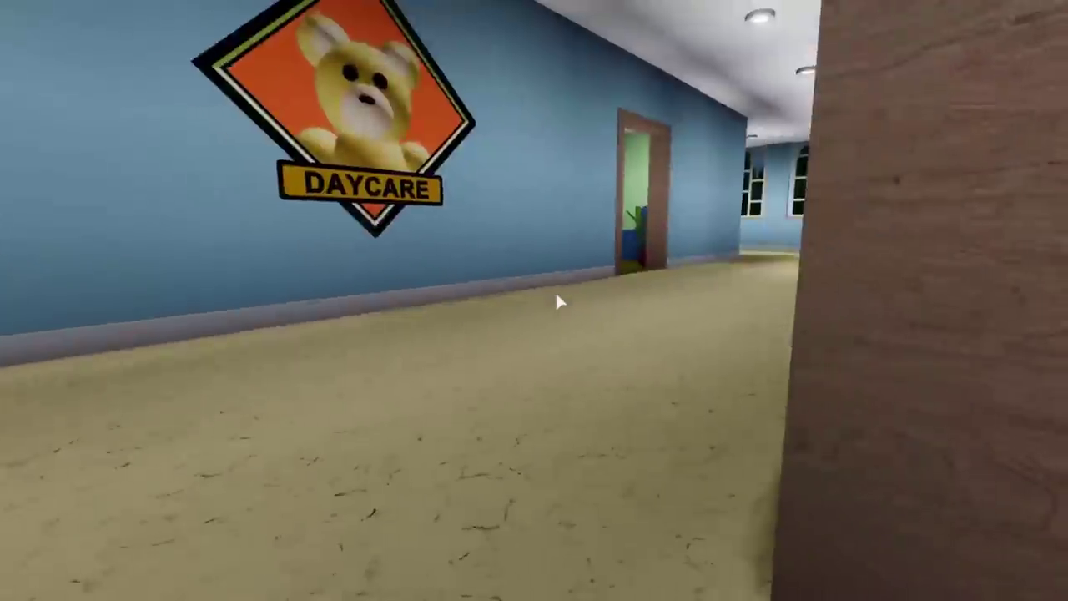
{"action": "key", "text": "Right"}
{"action": "key", "text": "w"}
{"action": "scroll", "coordinate": [555, 290], "scroll_direction": "down", "scroll_amount": 5}
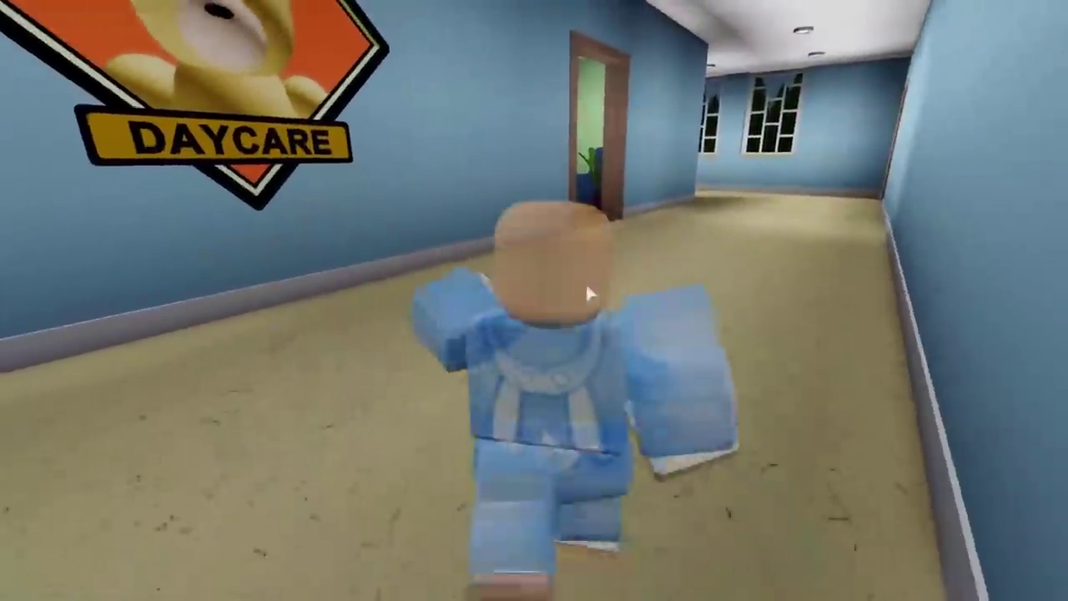
{"action": "scroll", "coordinate": [638, 290], "scroll_direction": "up", "scroll_amount": 5}
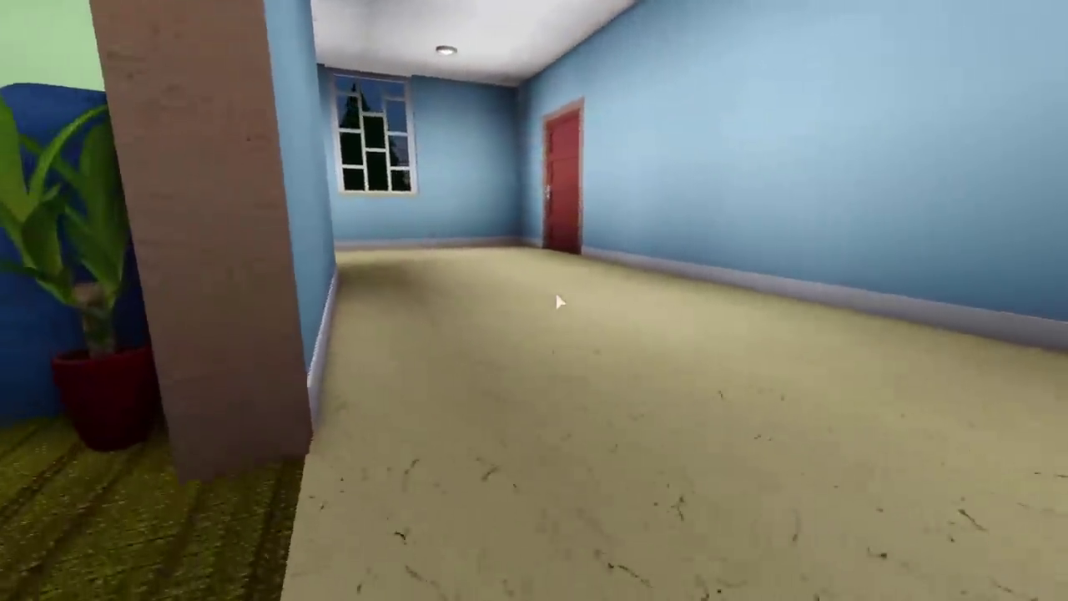
{"action": "key", "text": "Left"}
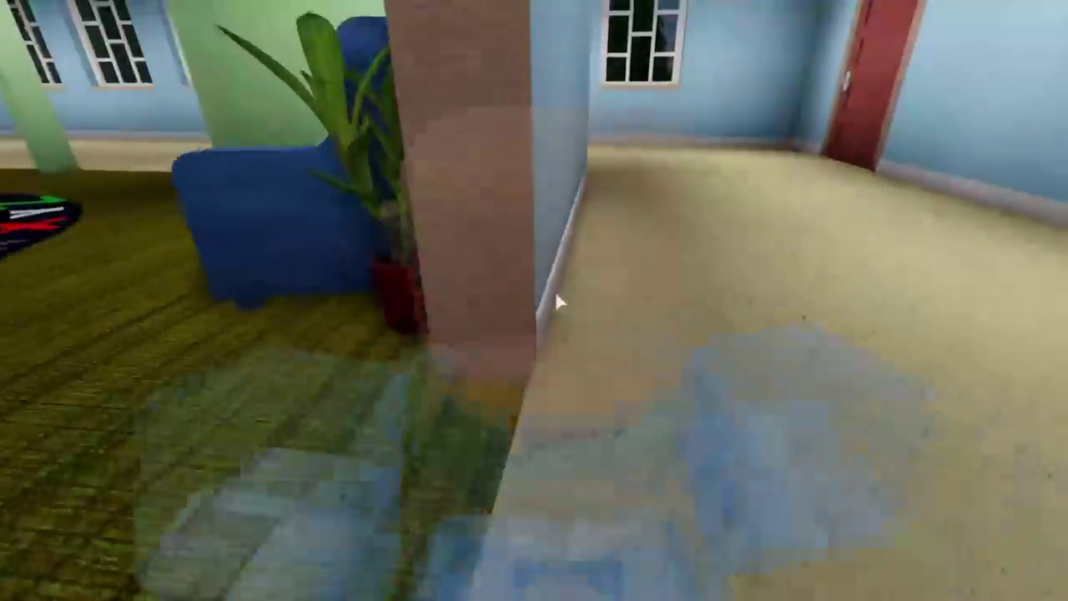
{"action": "scroll", "coordinate": [708, 315], "scroll_direction": "down", "scroll_amount": 5}
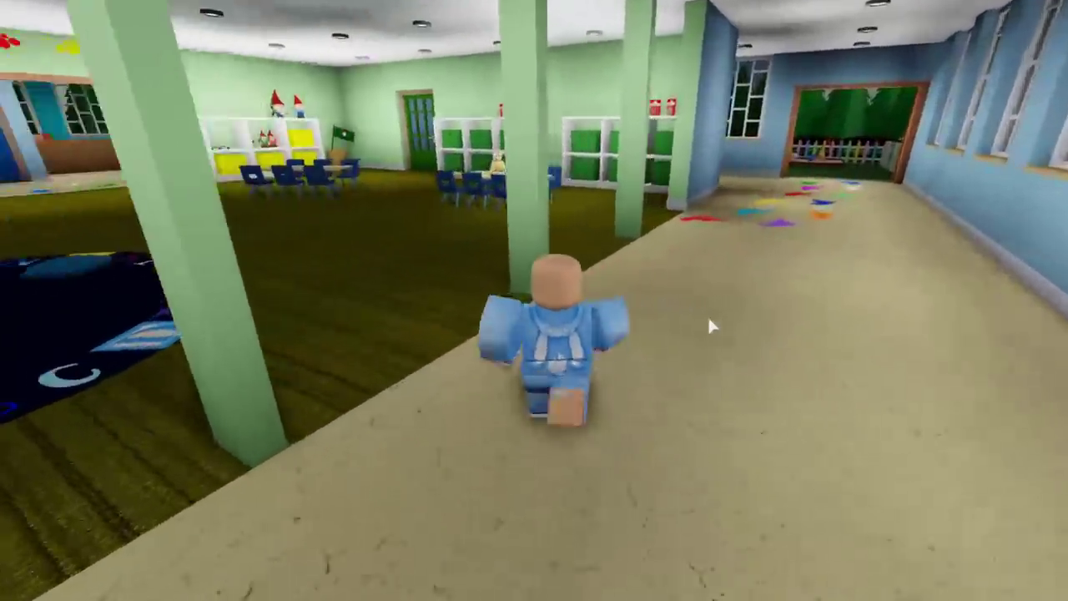
Run the avatar into the green classroom and back out down the hallway to the open door.
{"action": "key", "text": "Left"}
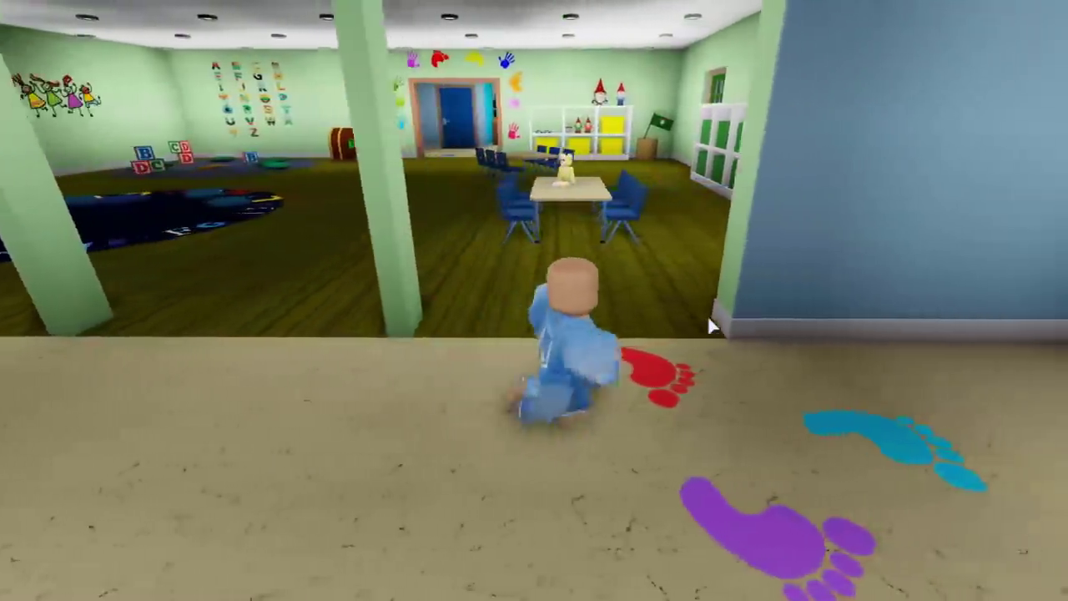
{"action": "key", "text": "Left"}
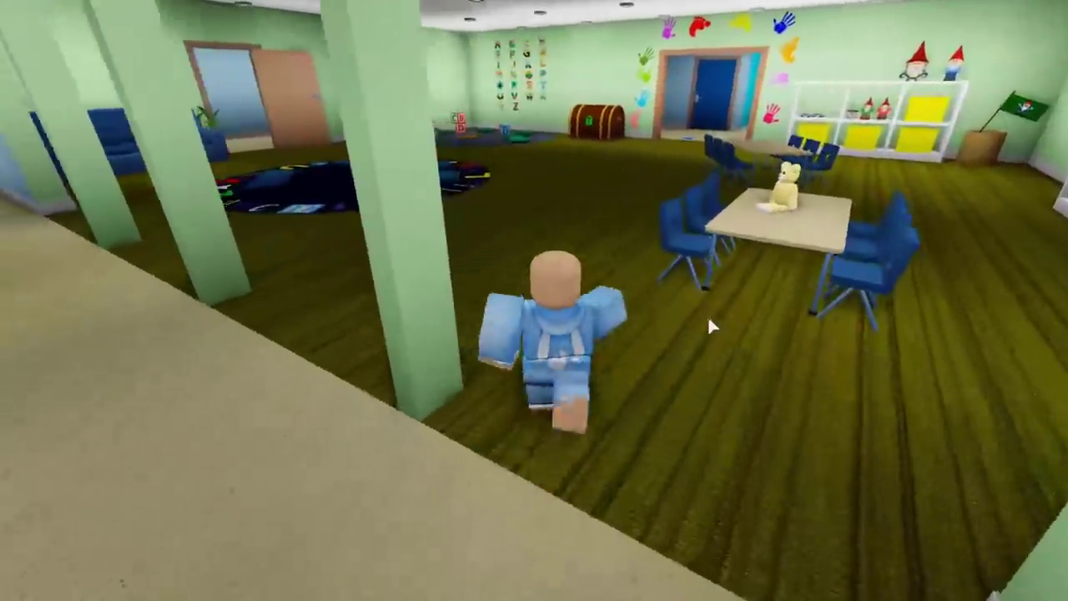
{"action": "key", "text": "Right"}
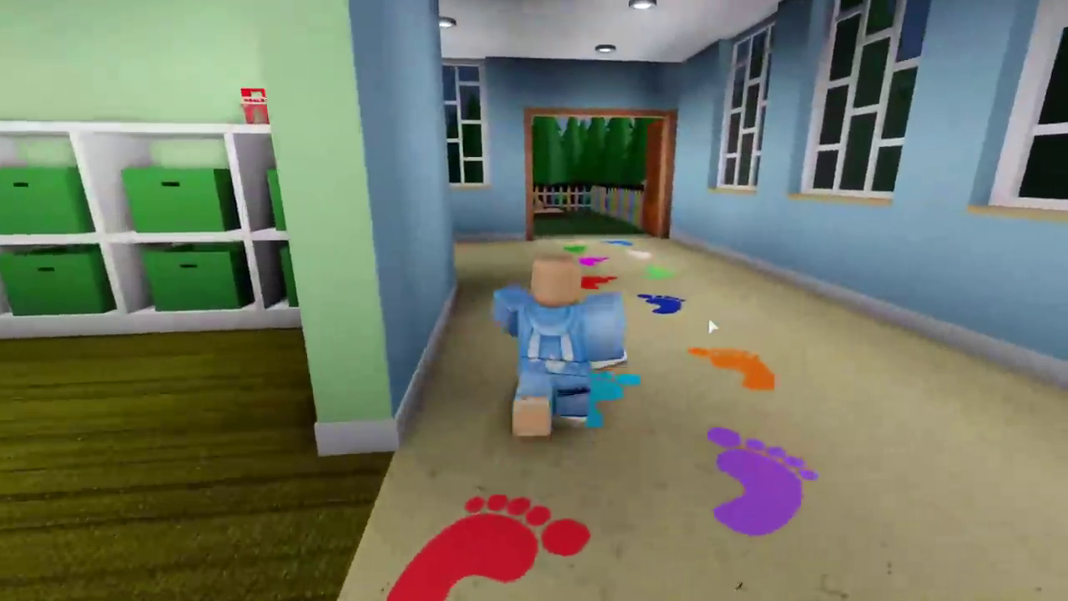
{"action": "key", "text": "Left"}
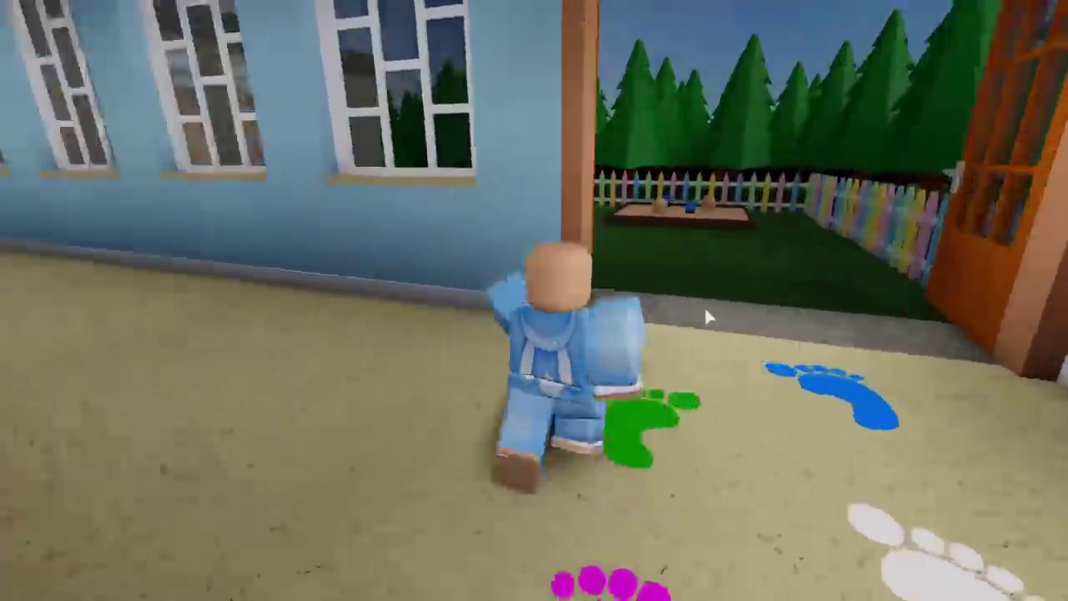
Cross the garden lawn past the toy cars and sandbox, then enter the brick doorway.
{"action": "key", "text": "Left"}
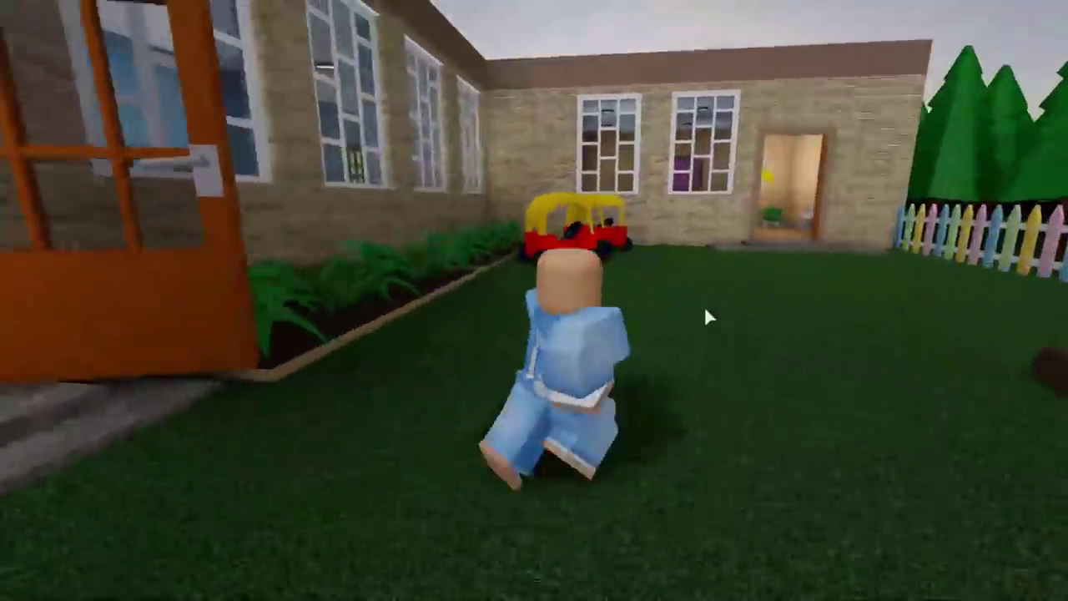
{"action": "key", "text": "Left"}
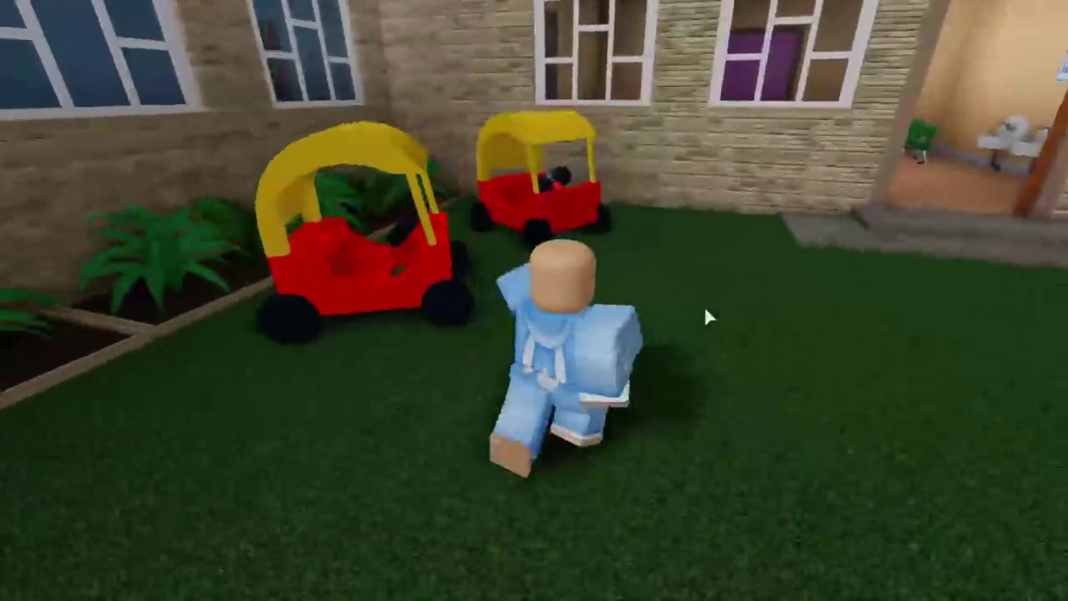
{"action": "key", "text": "Right"}
{"action": "key", "text": "Left"}
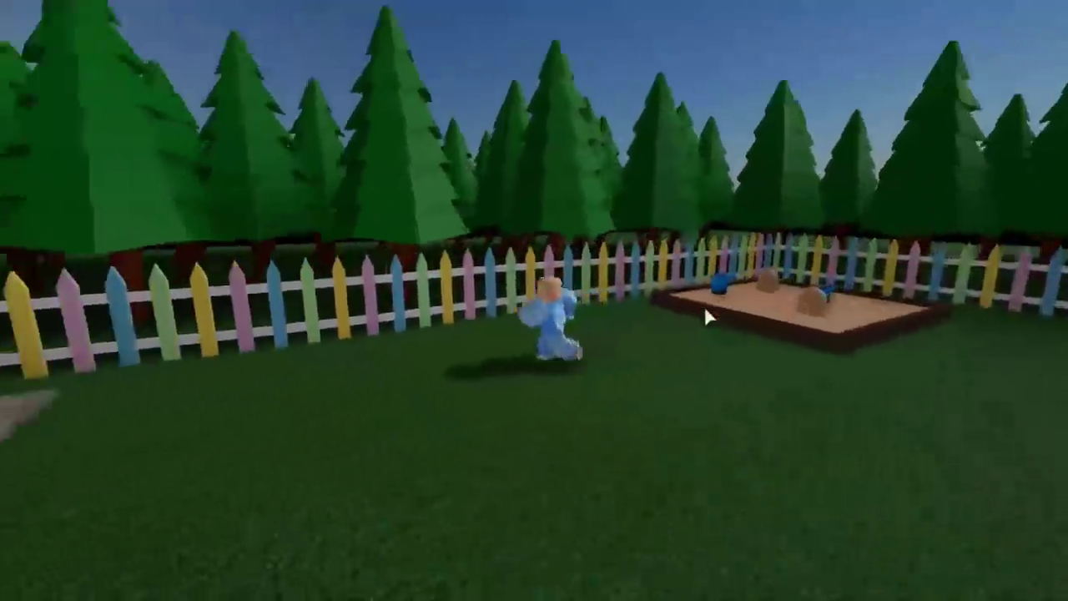
{"action": "key", "text": "Left"}
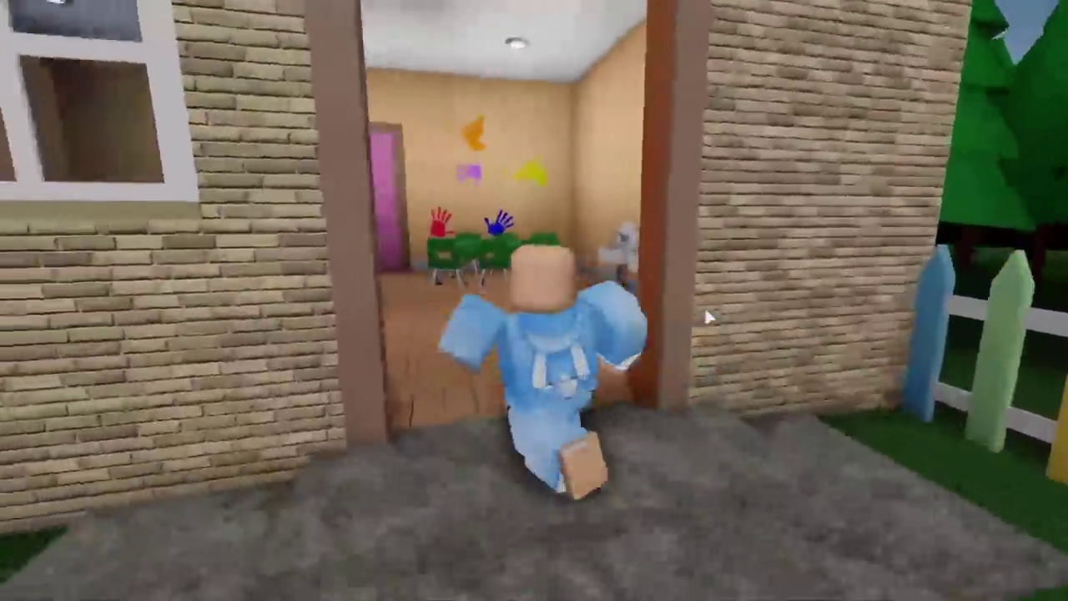
{"action": "key", "text": "Left"}
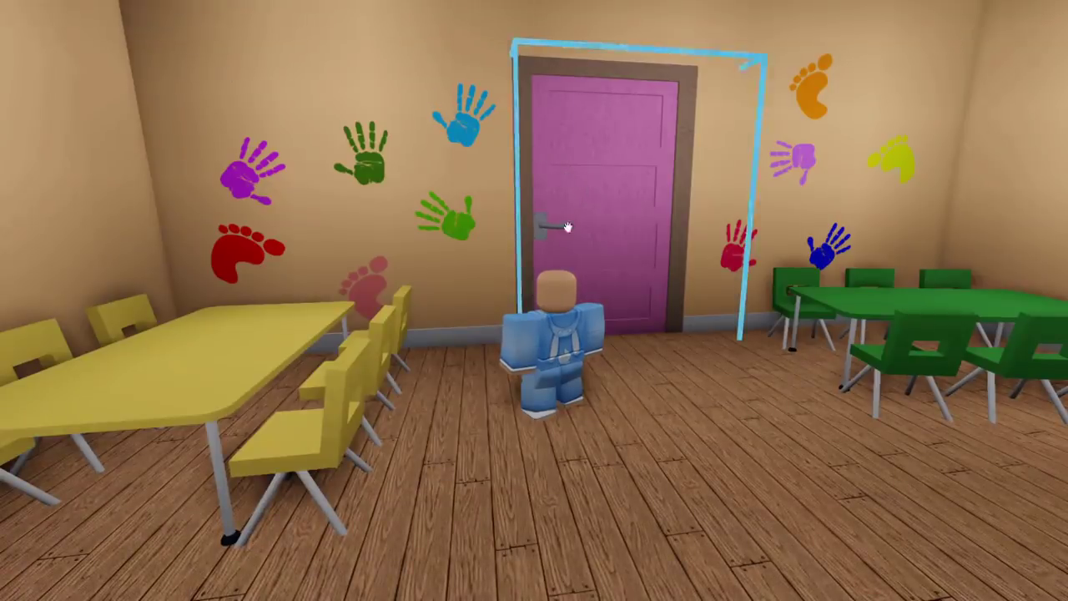
{"action": "key", "text": "Up"}
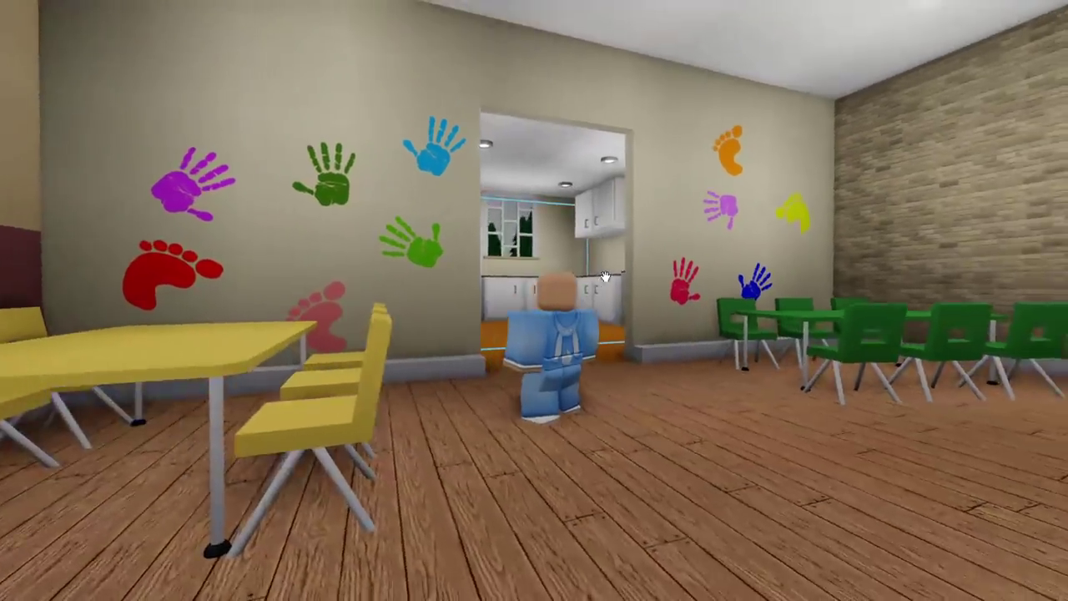
{"action": "key", "text": "Left"}
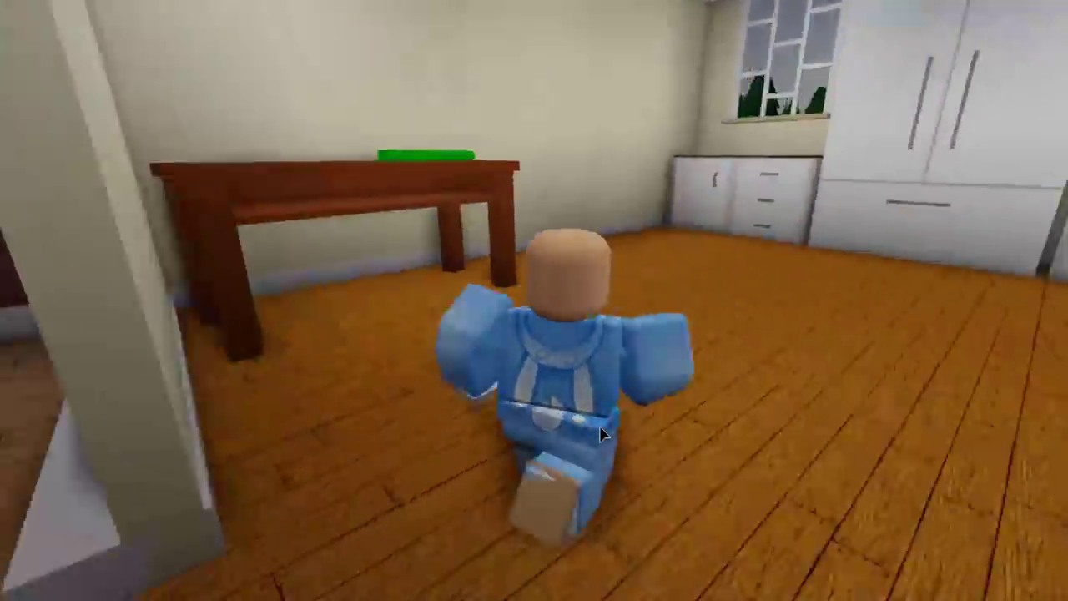
{"action": "key", "text": "Left"}
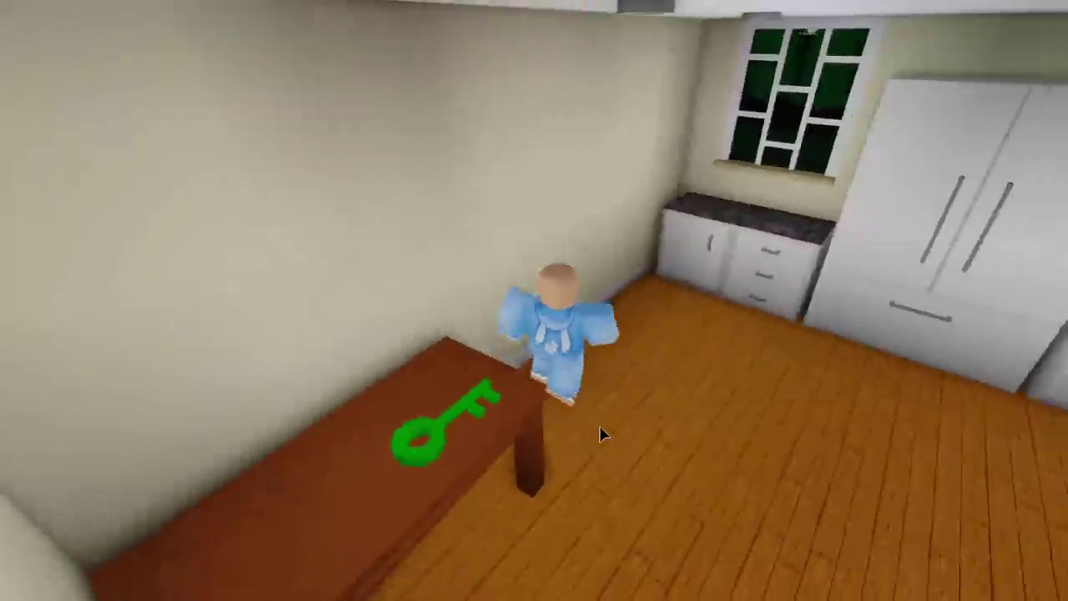
{"action": "key", "text": "Left"}
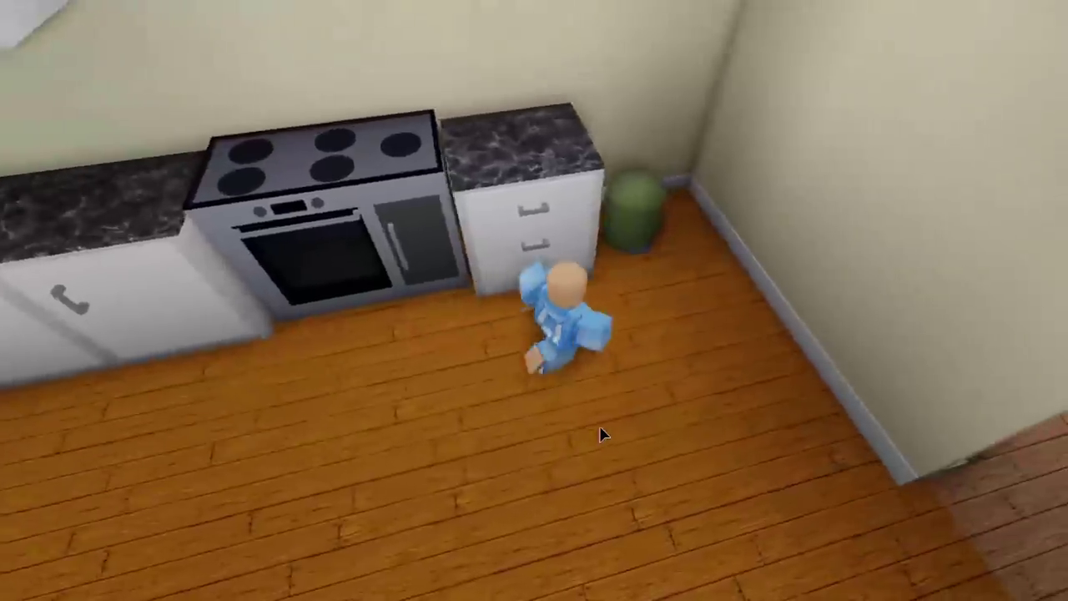
{"action": "key", "text": "Down"}
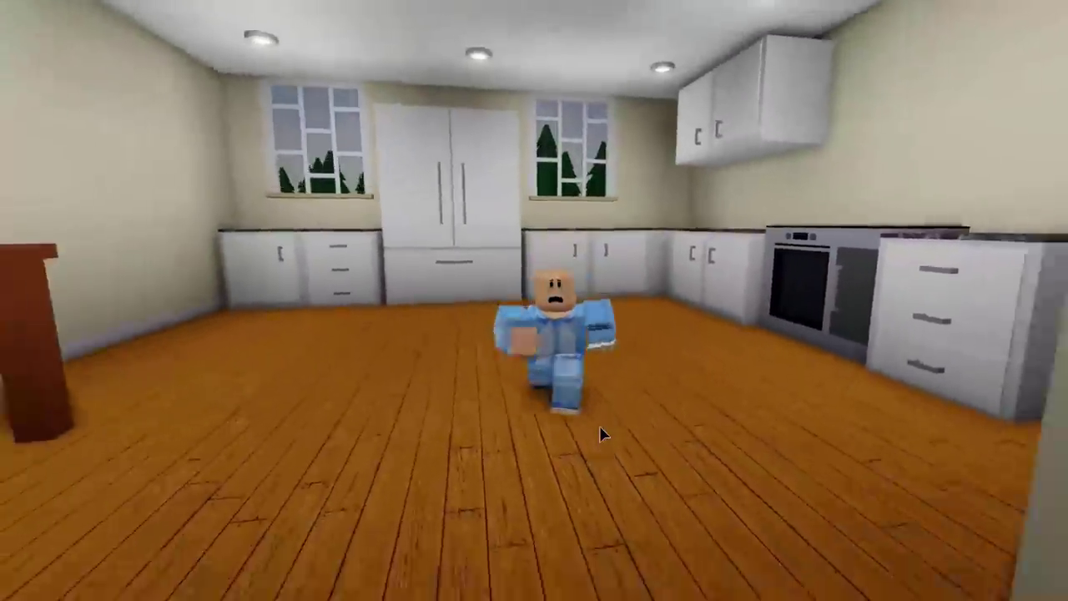
{"action": "key", "text": "Left"}
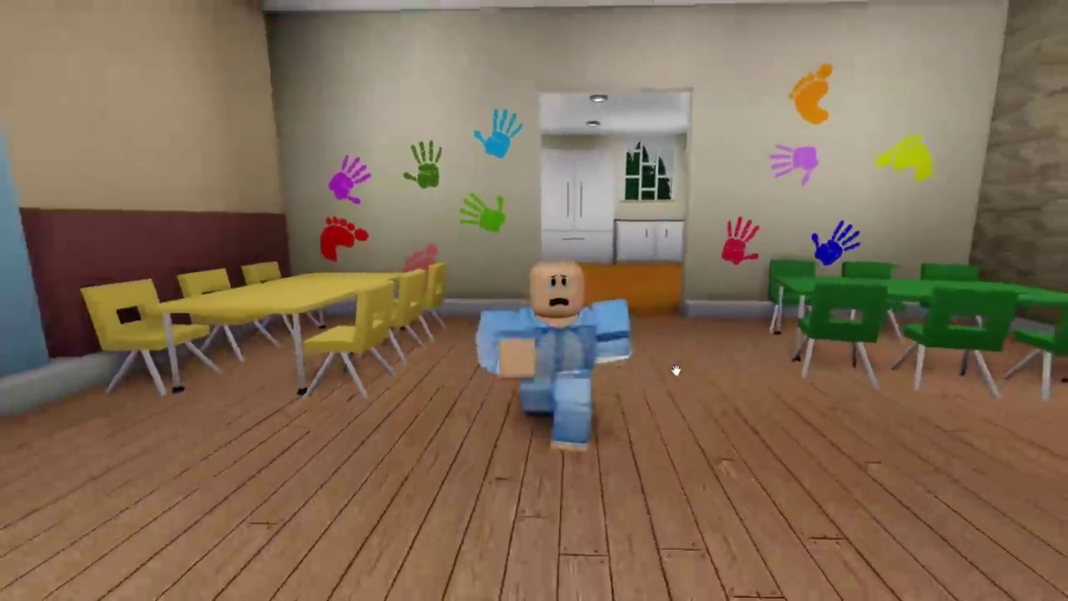
Run through the yellow door into the blue hallway and along the footprint corridor.
{"action": "key", "text": "Up"}
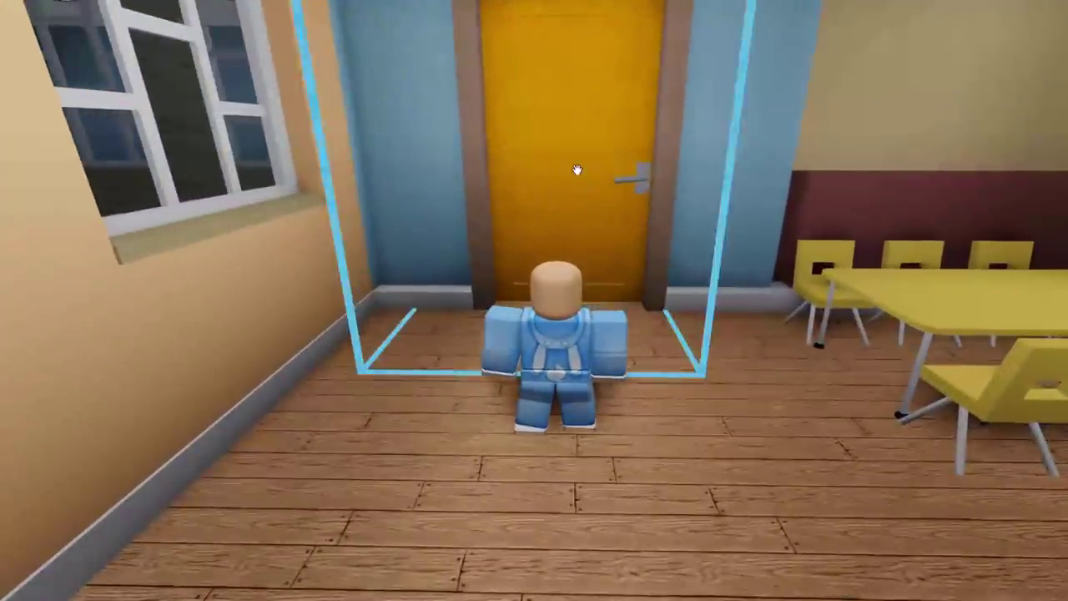
{"action": "key", "text": "Up"}
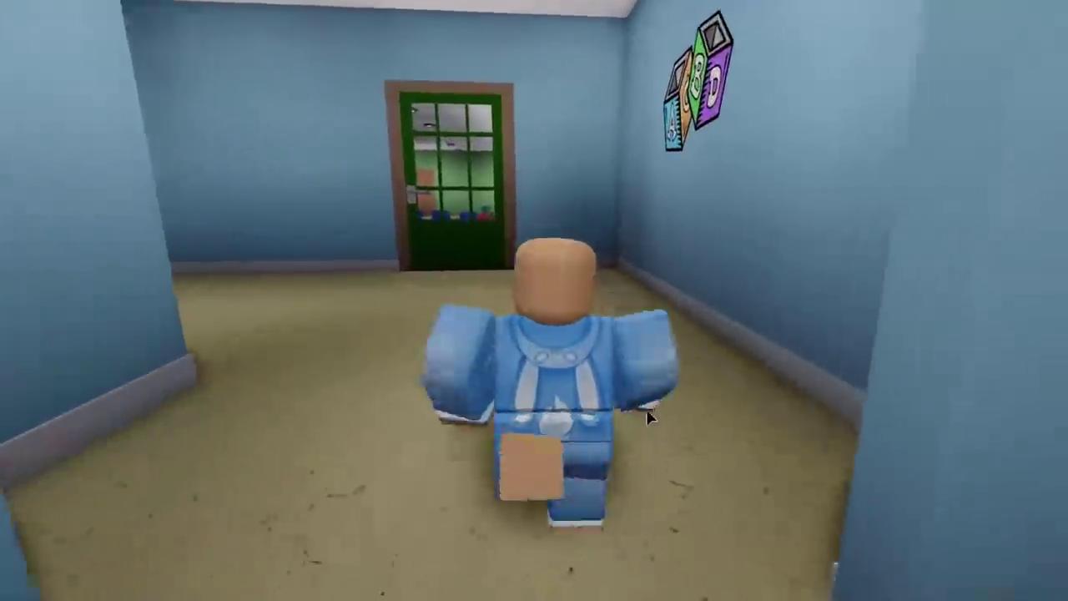
{"action": "key", "text": "Left"}
{"action": "key", "text": "Up"}
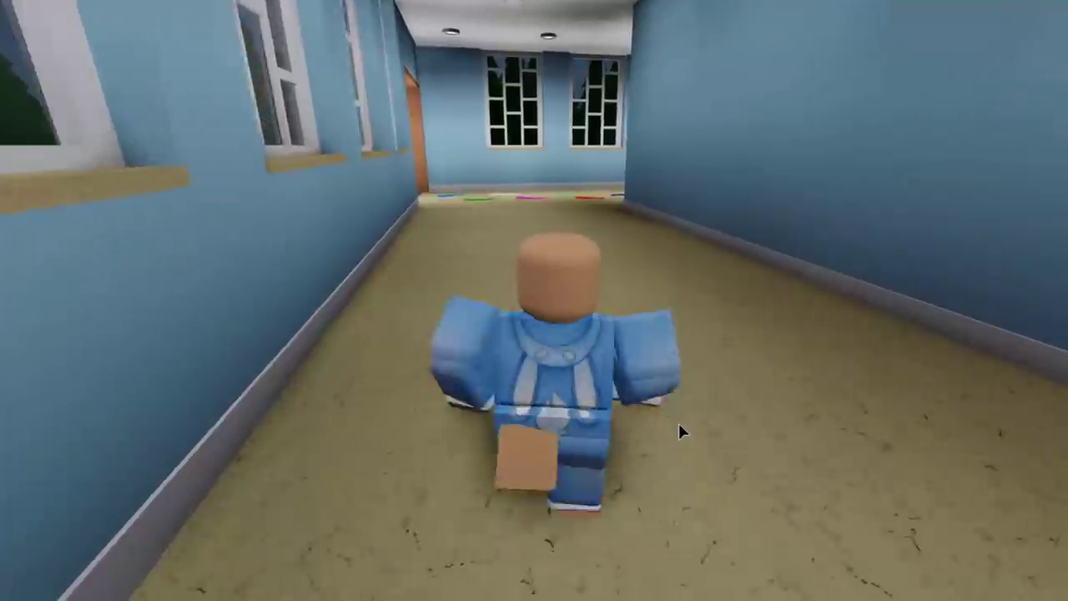
{"action": "key", "text": "Left"}
{"action": "key", "text": "Up"}
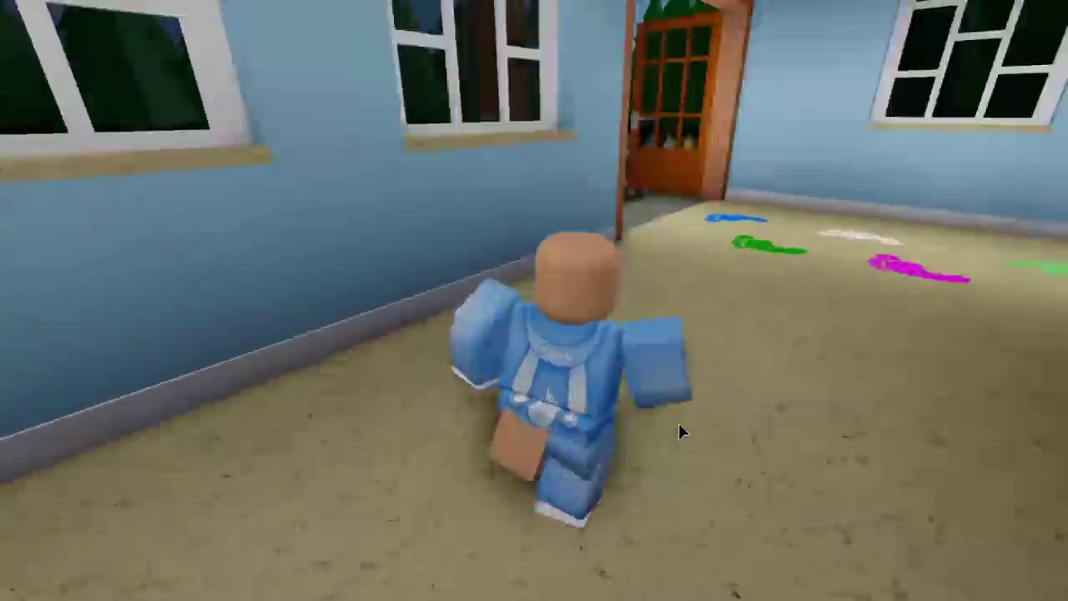
{"action": "key", "text": "Up"}
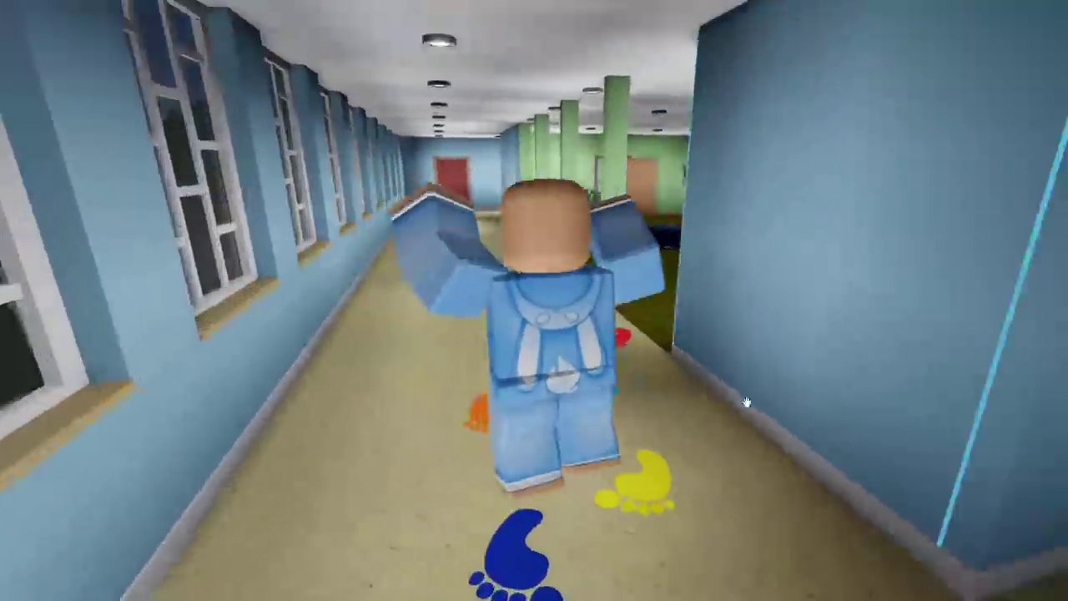
{"action": "key", "text": "Down"}
{"action": "key", "text": "Down"}
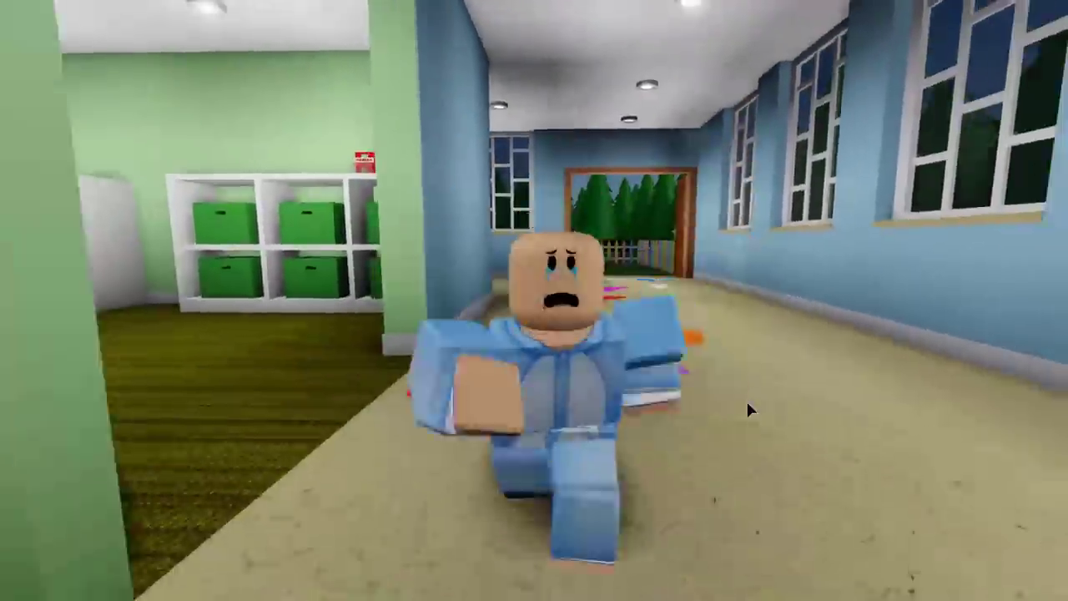
Cross the play room's alphabet rug past the treasure chest onto the reception's triangle rug.
{"action": "key", "text": "Left"}
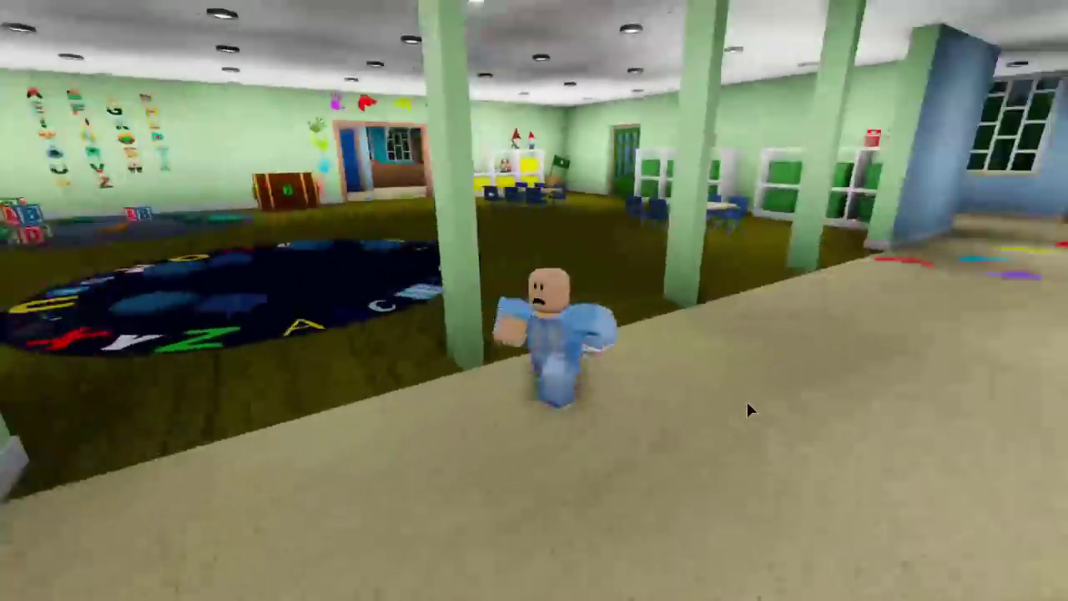
{"action": "key", "text": "Up"}
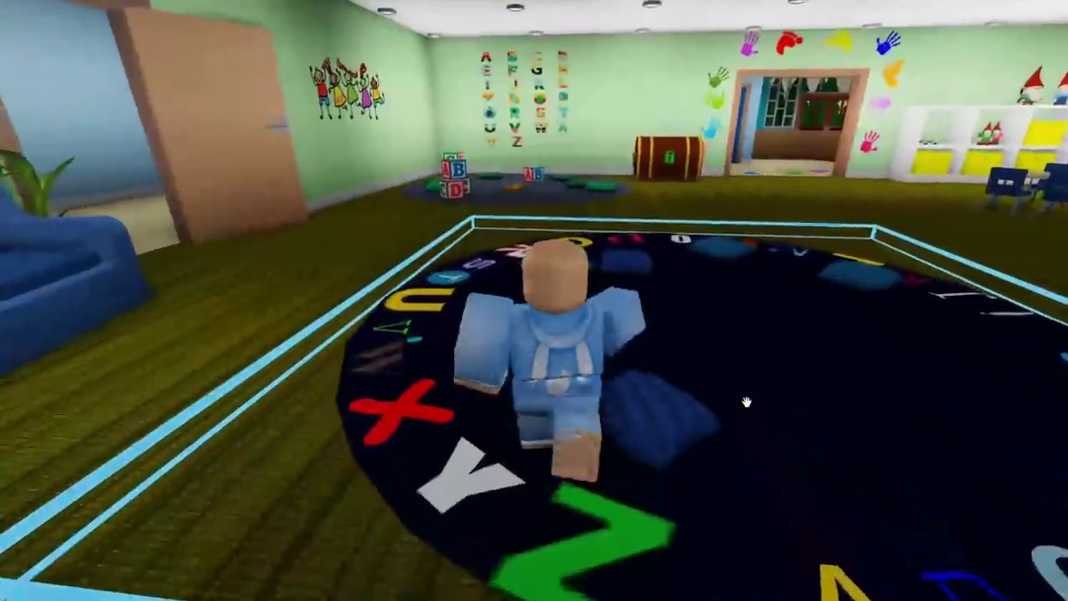
{"action": "key", "text": "Down"}
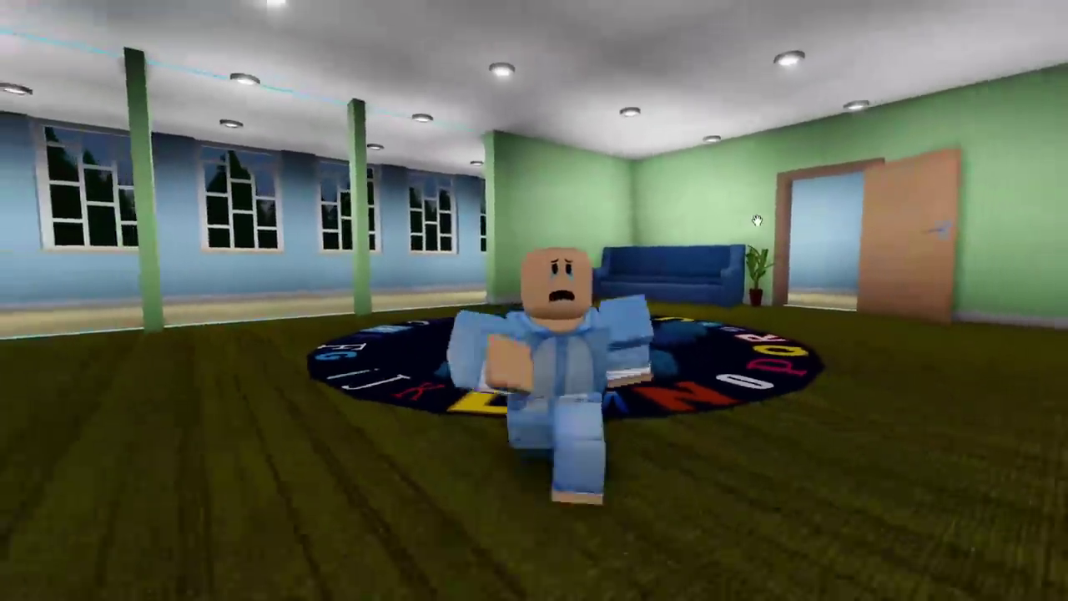
{"action": "key", "text": "Up"}
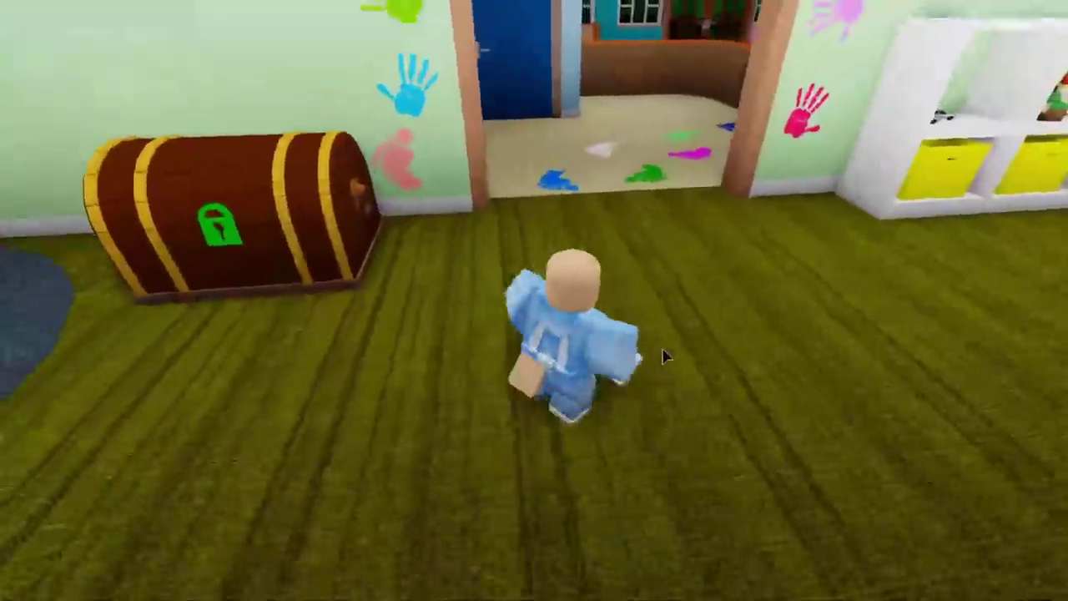
{"action": "key", "text": "Up"}
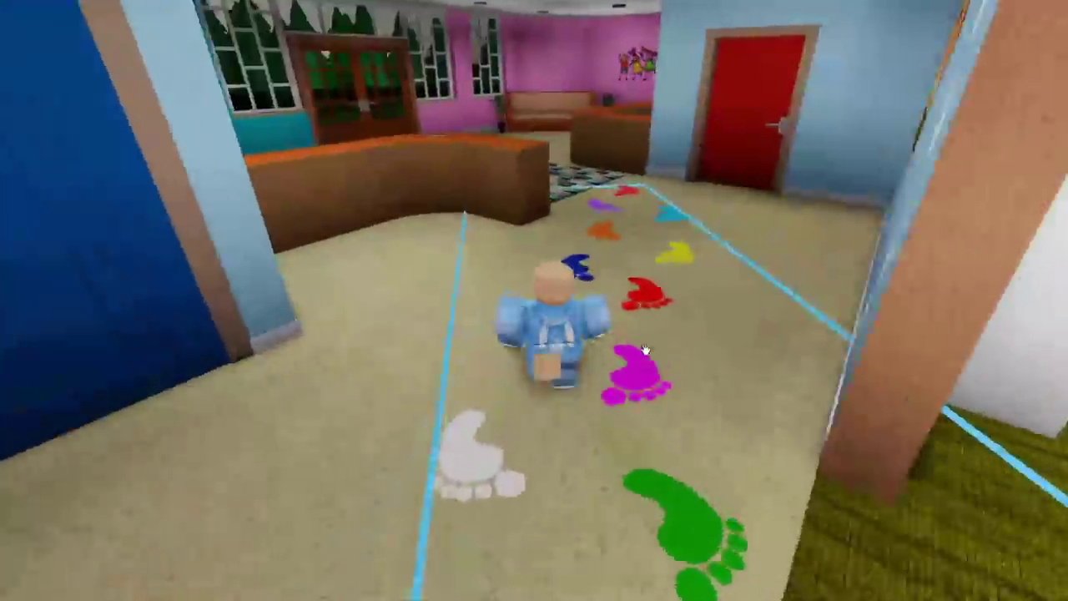
{"action": "key", "text": "Left"}
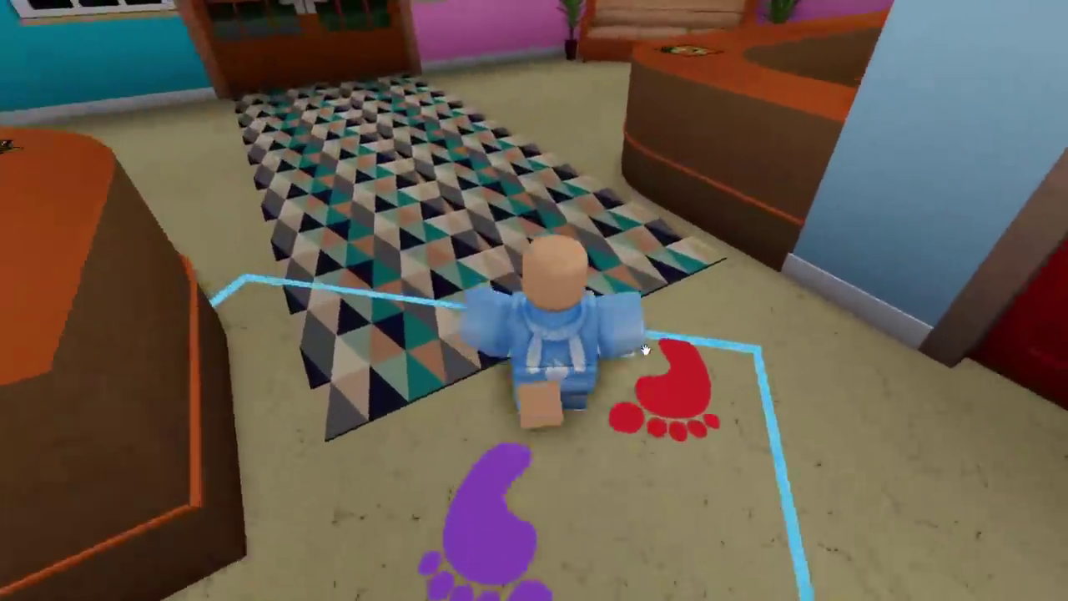
{"action": "key", "text": "Down"}
{"action": "key", "text": "Down"}
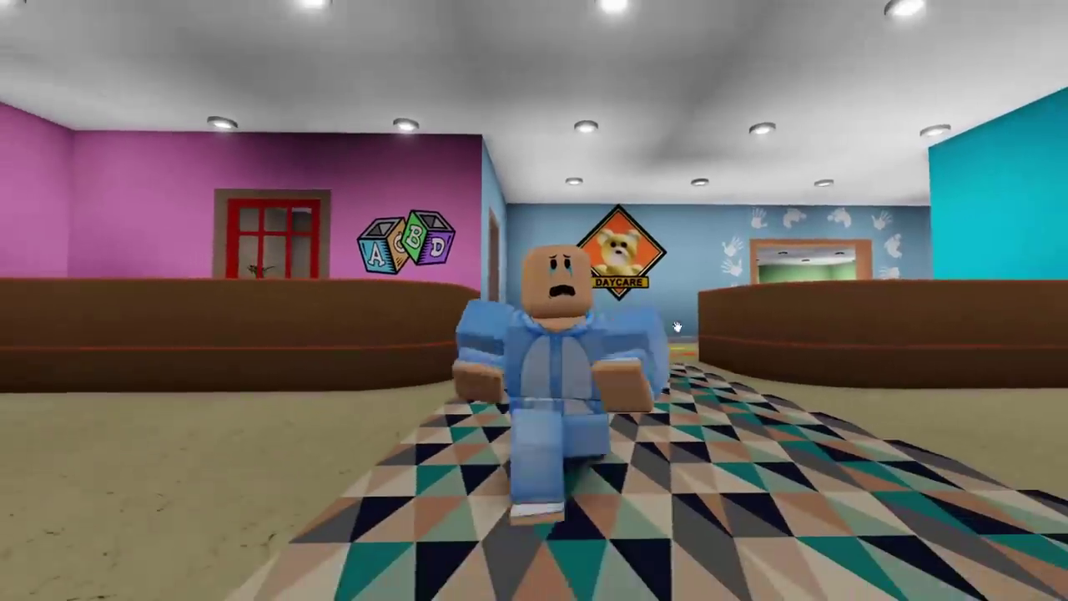